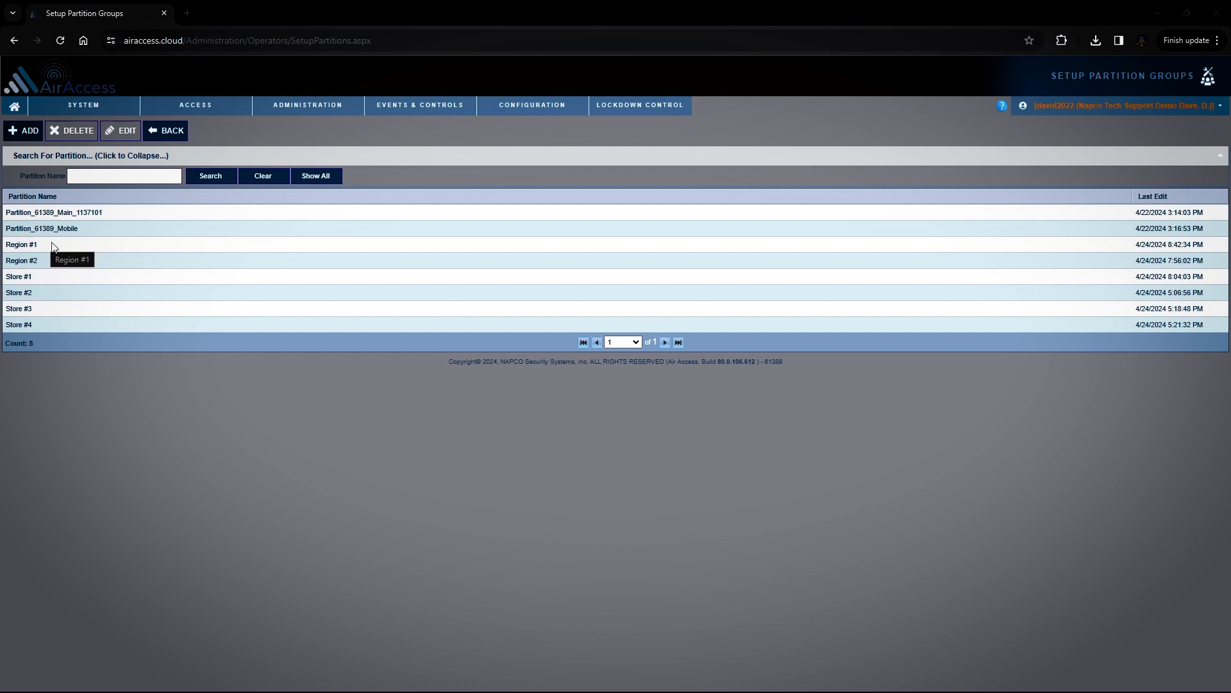
Open the Store #1 partition group, examine its checked devices, schedules and radios, and return to the partition list
left_click(34, 278)
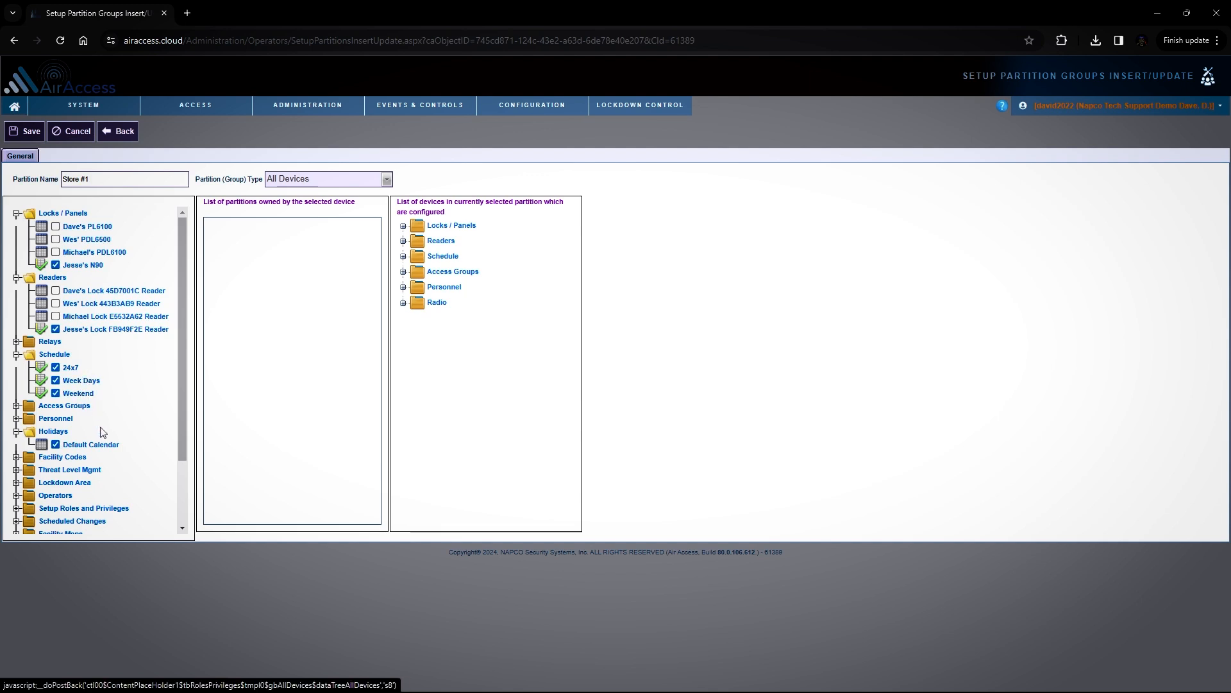
scroll(103, 429, "down", 2)
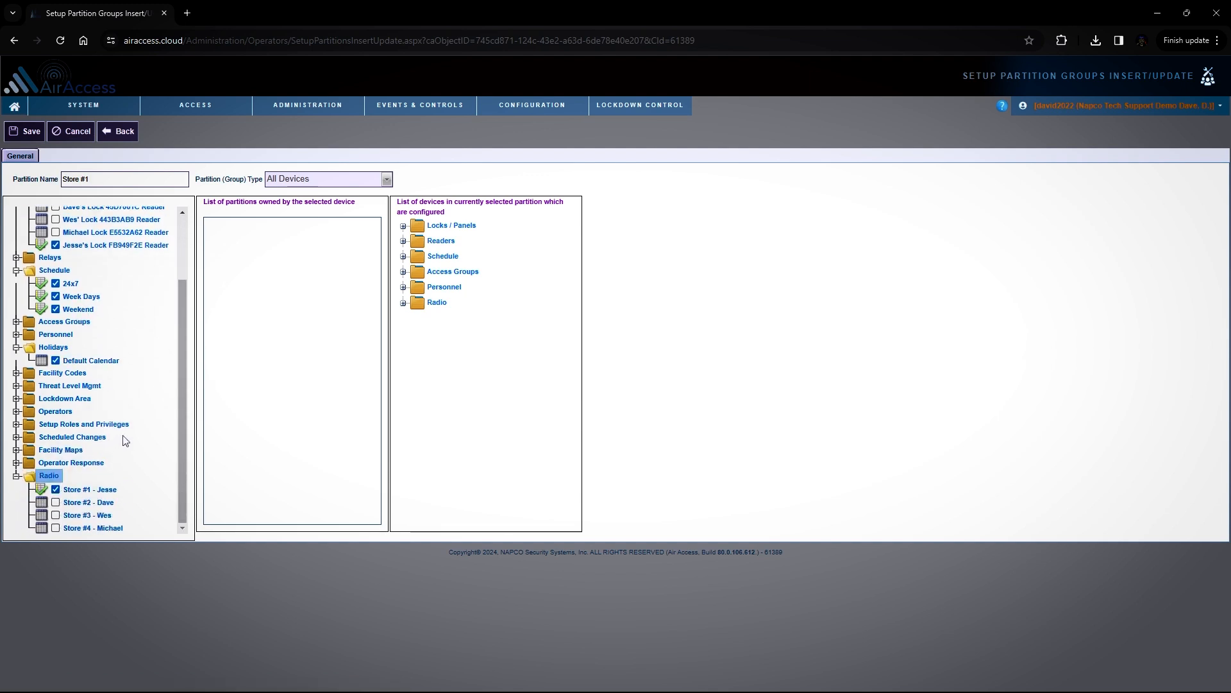
scroll(136, 432, "up", 2)
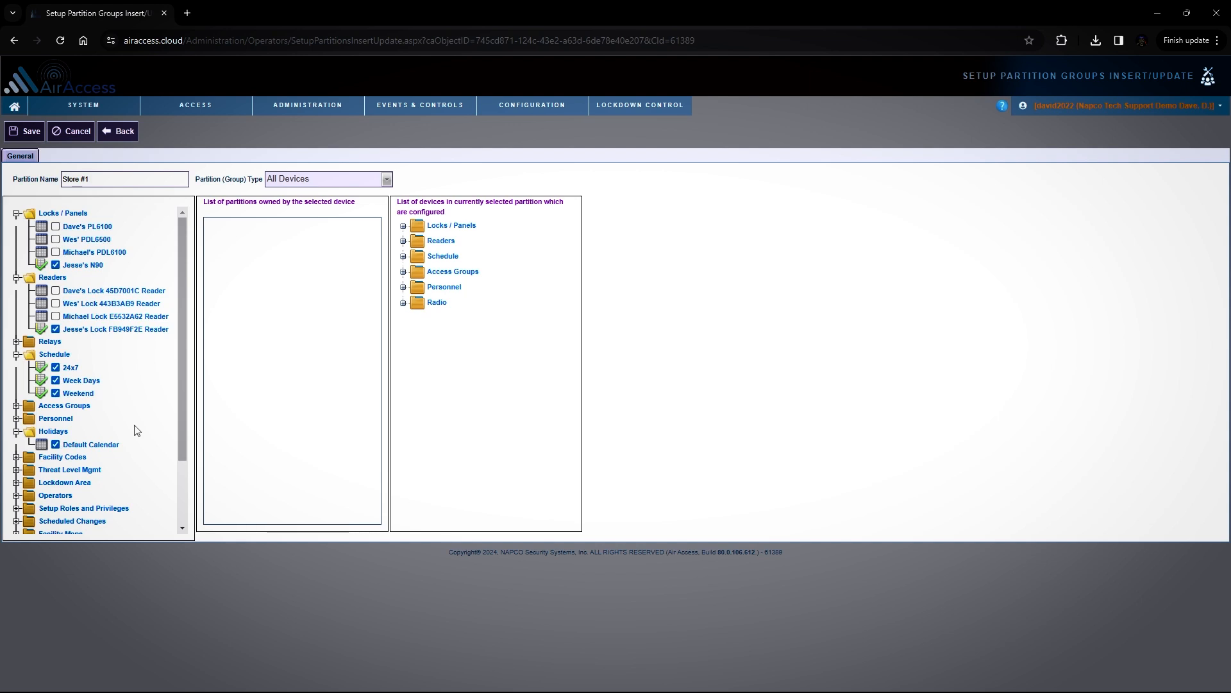
left_click(125, 134)
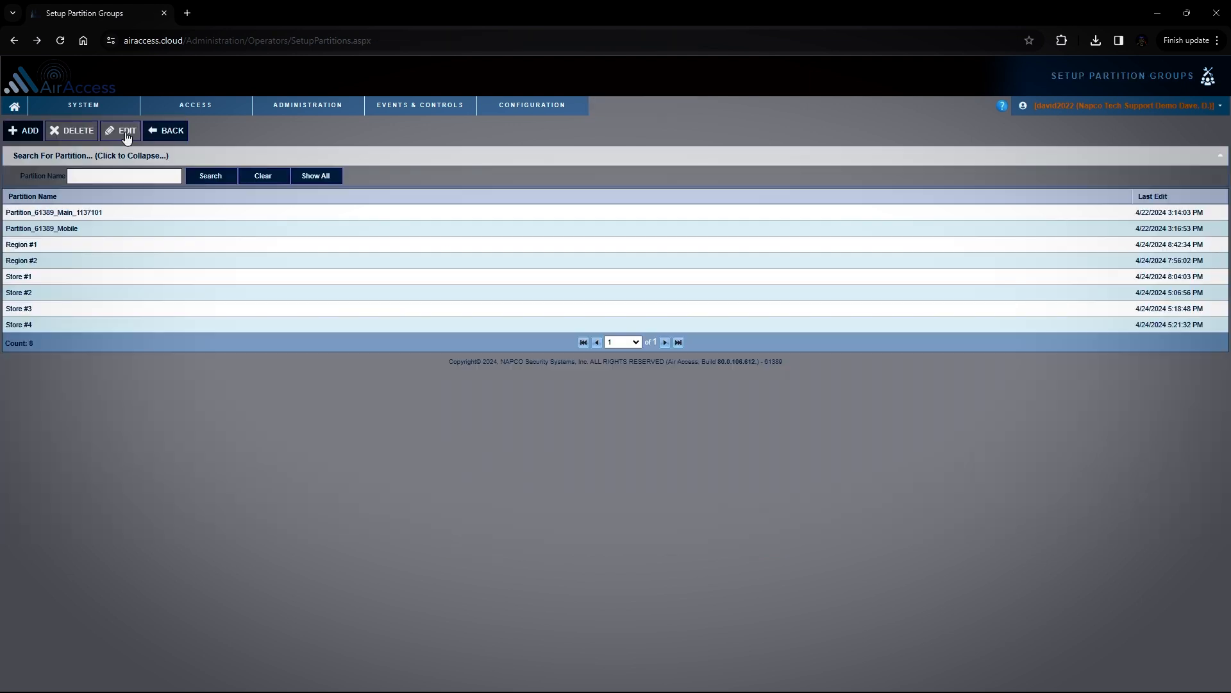
Open the Region #2 partition group and examine which locks, readers, schedules, holidays and radios it includes
double_click(41, 260)
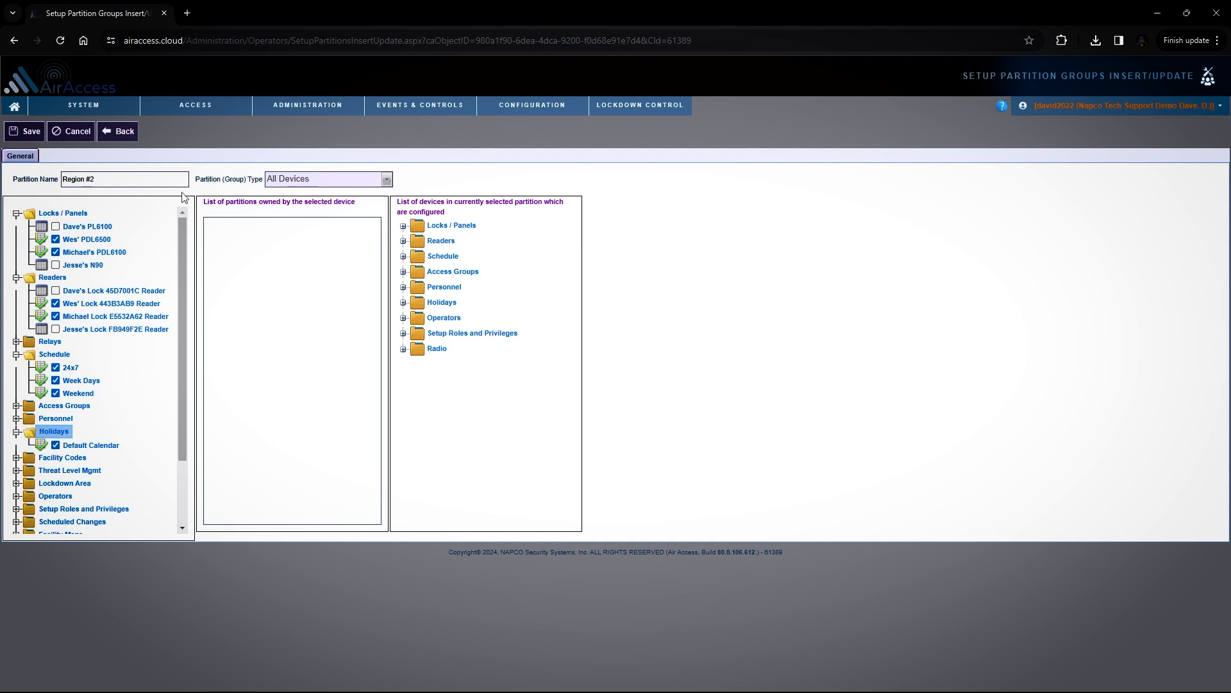
left_click_drag(182, 241, 177, 359)
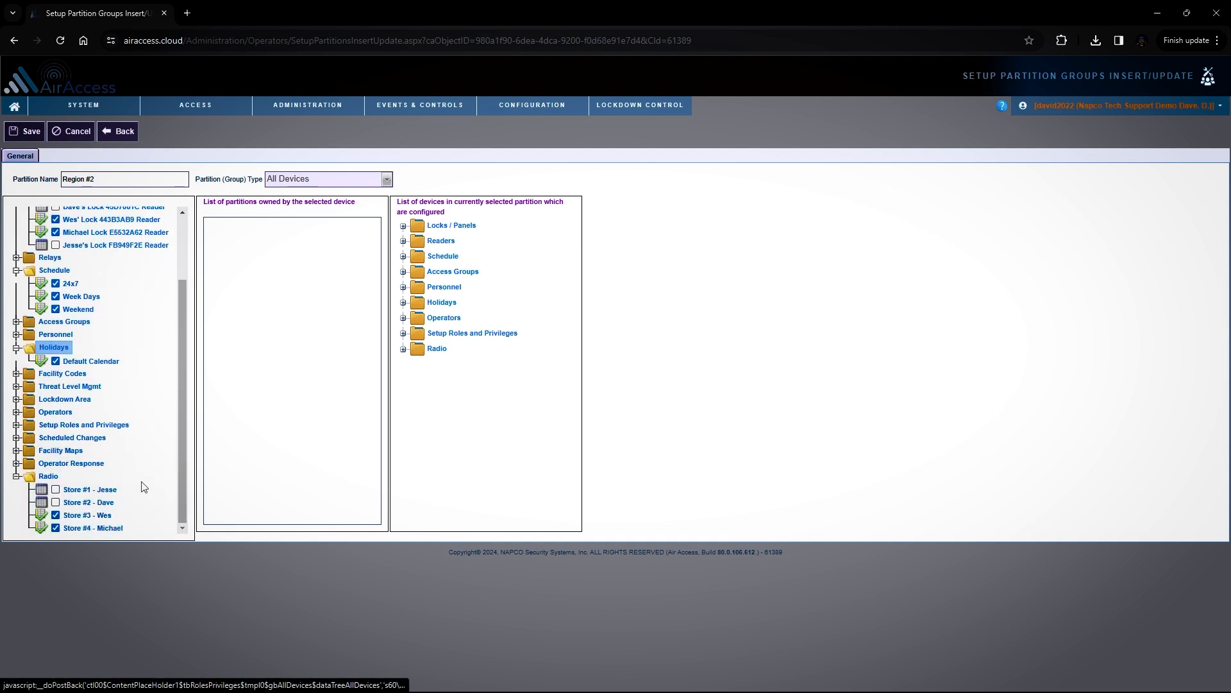
left_click_drag(181, 443, 188, 342)
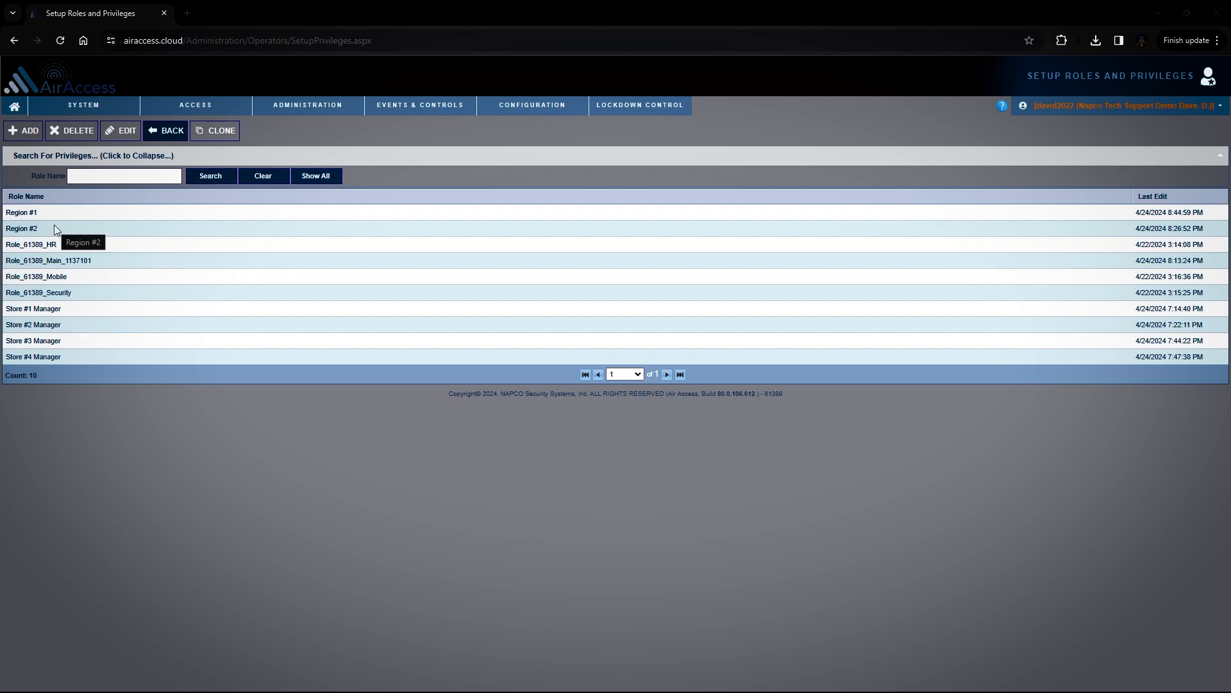
Open the Store #1 Manager role and review the operator privileges of its assigned plugins, from Access Groups through Time Schedules
double_click(58, 306)
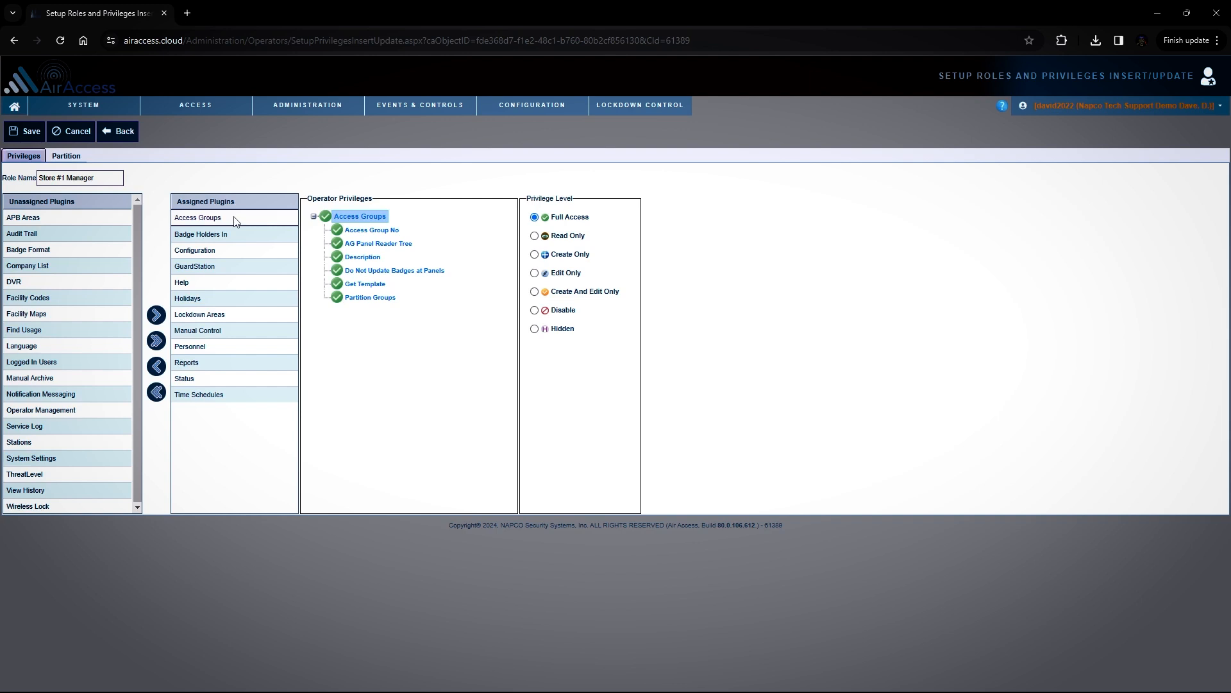
left_click(230, 237)
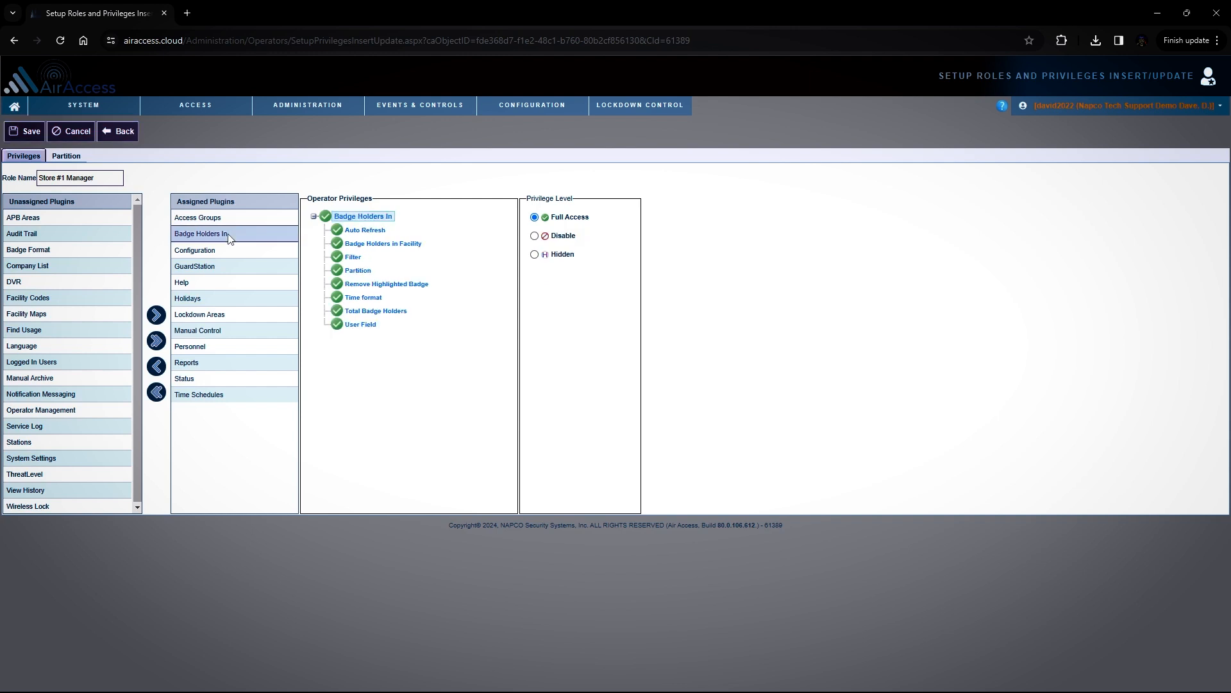
left_click(227, 268)
left_click(219, 285)
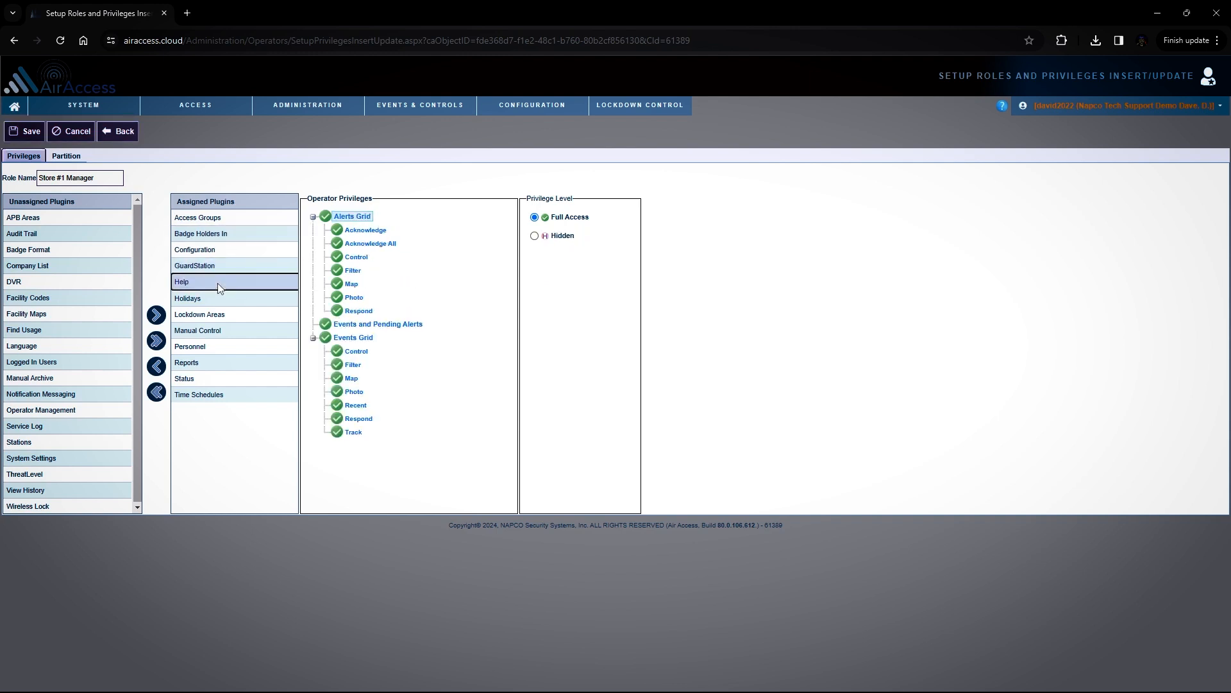
left_click(226, 301)
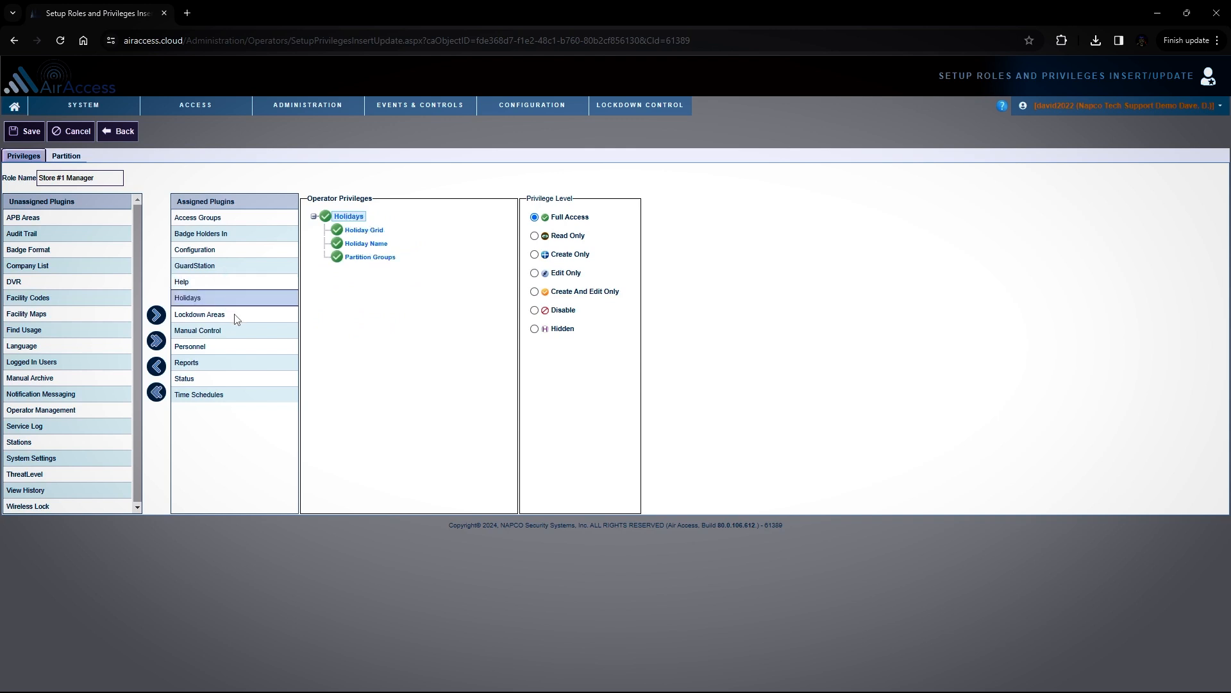
left_click(237, 317)
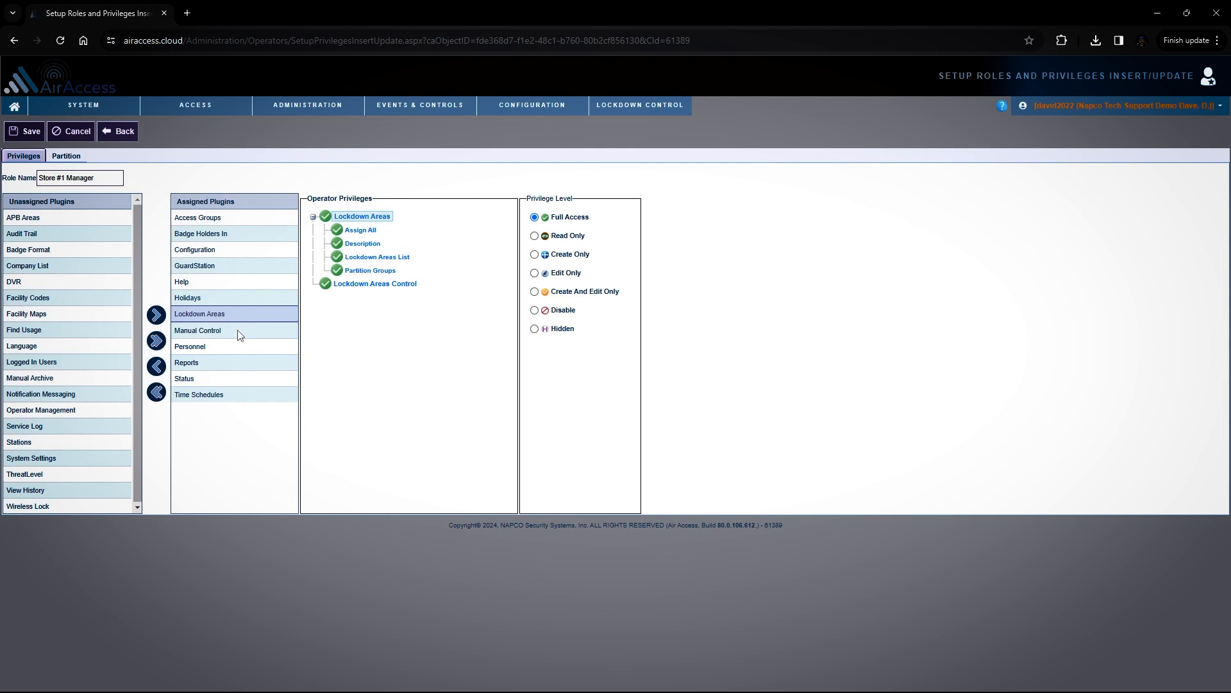
left_click(238, 333)
left_click(226, 347)
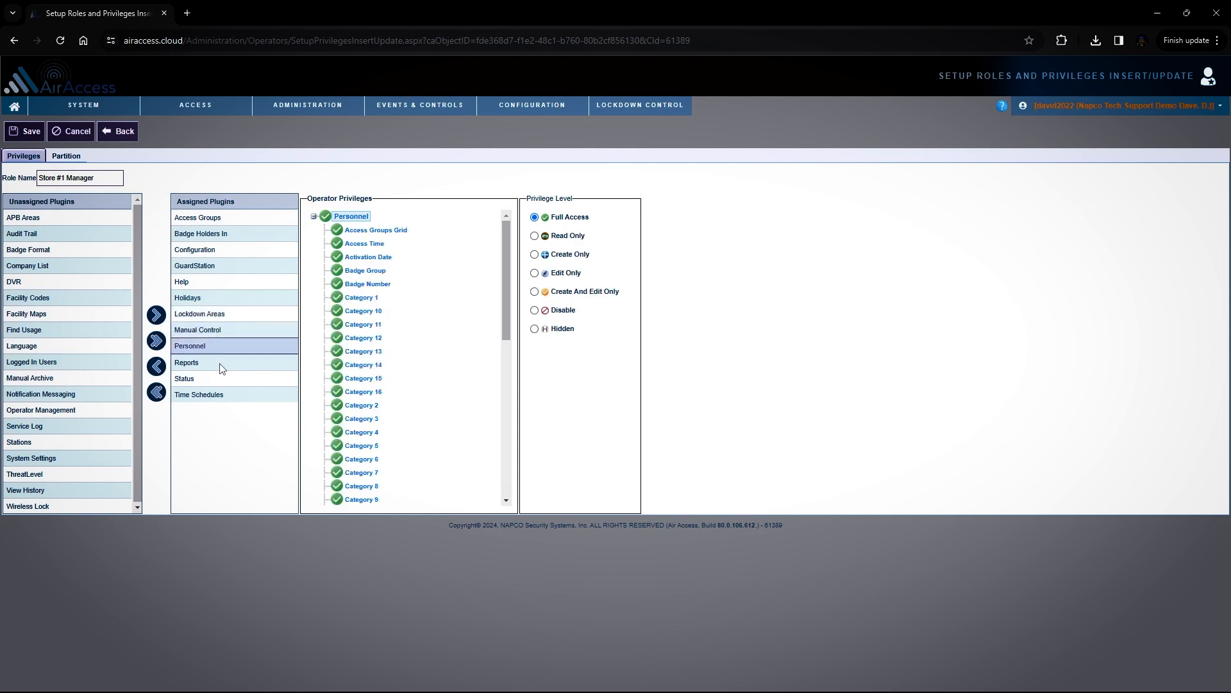
left_click(221, 367)
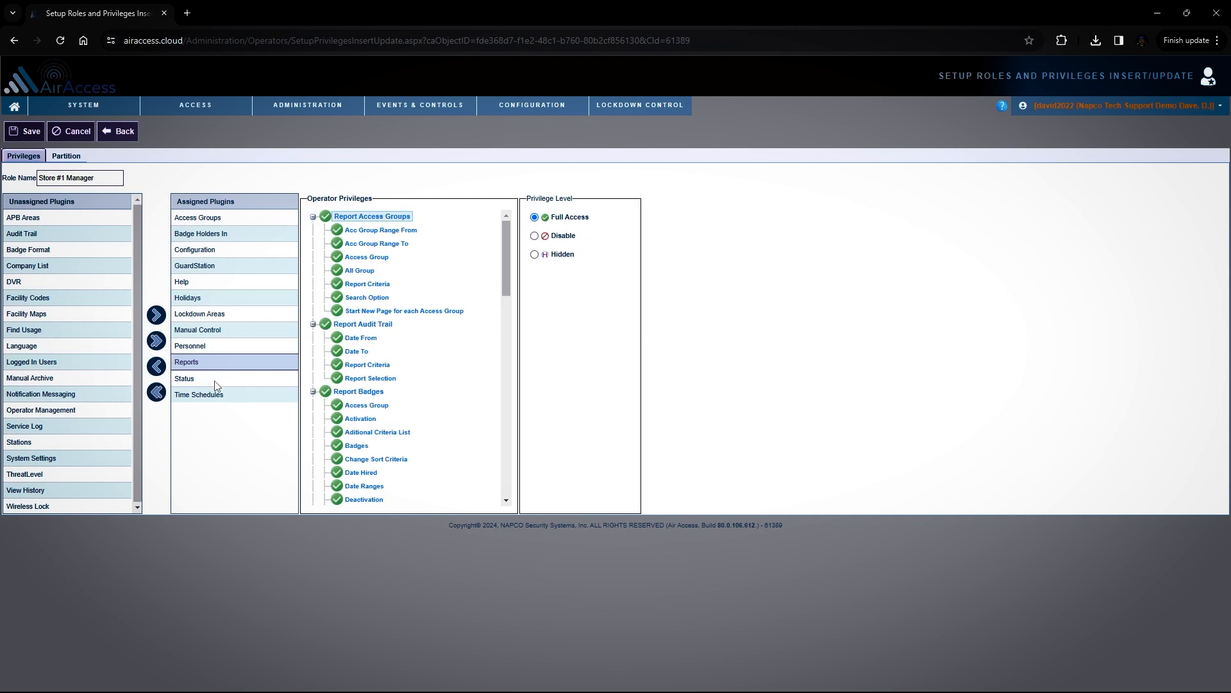
left_click(216, 383)
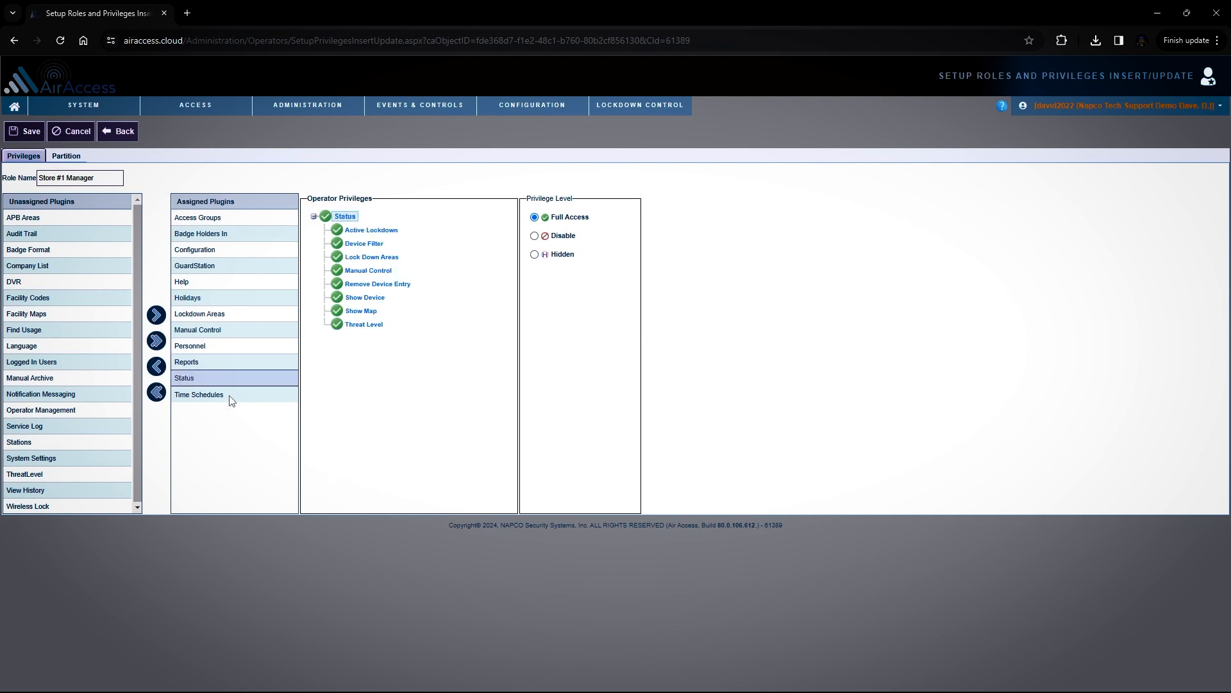
left_click(230, 396)
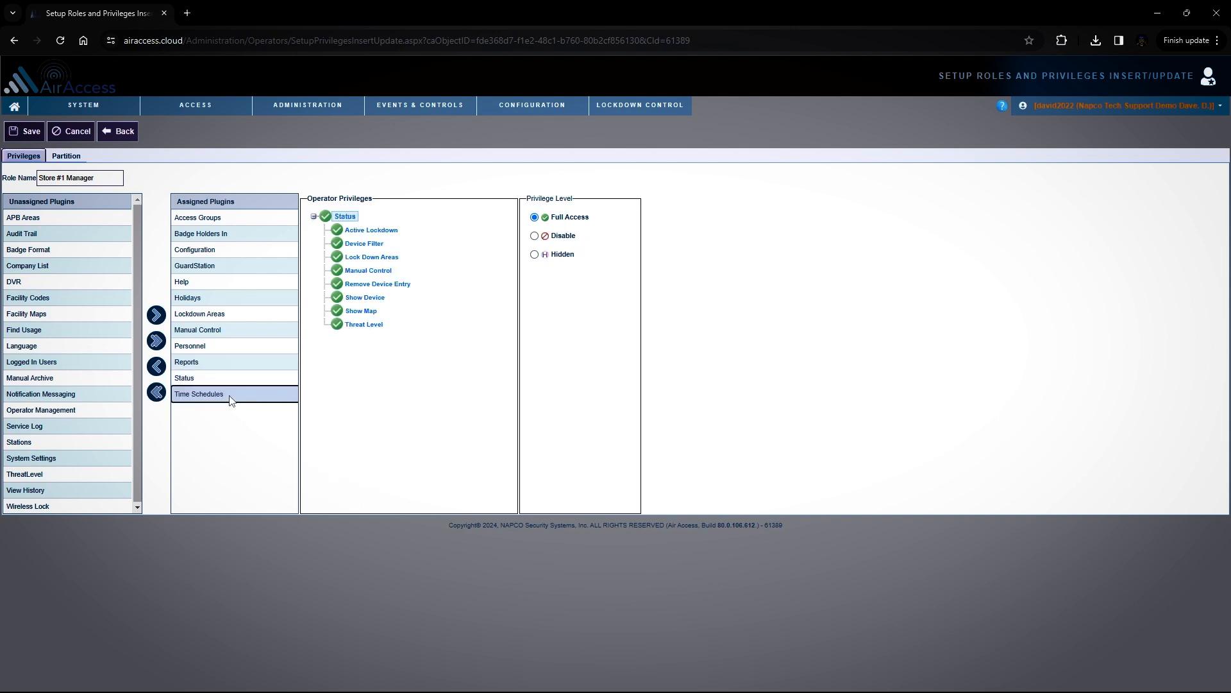
Examine the role's Configuration plugin privileges, expanding Panels to review the privilege level of each item
left_click(232, 253)
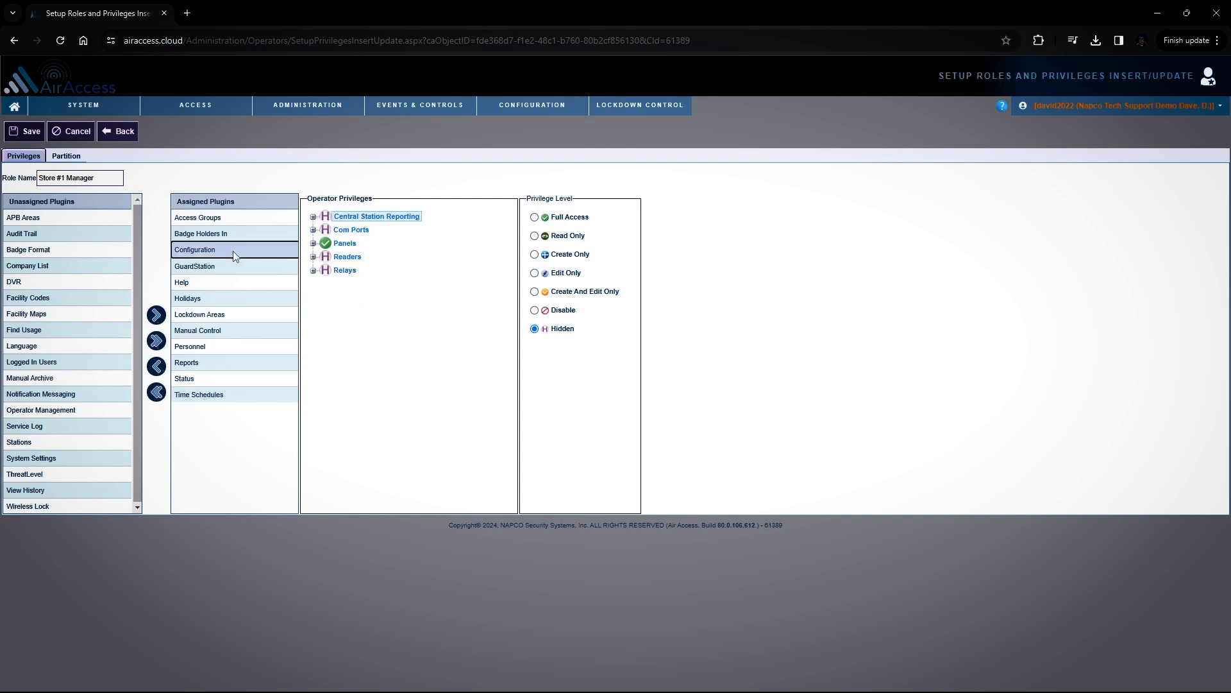
mouse_move(522, 103)
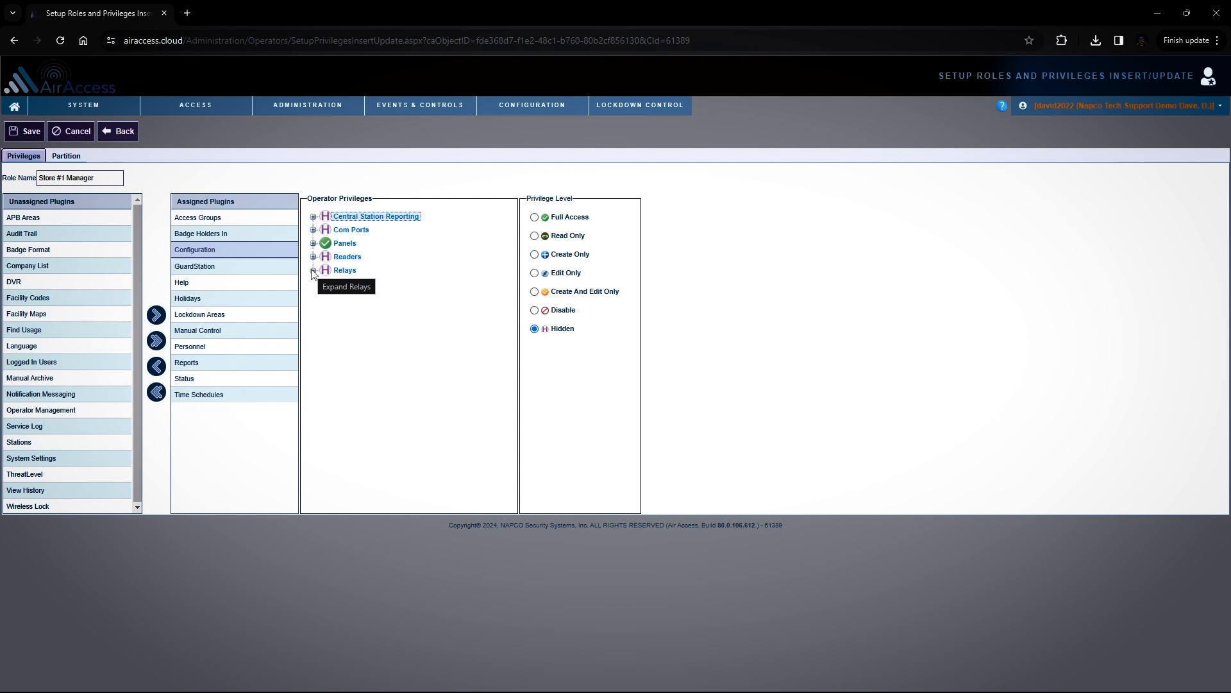
left_click(314, 244)
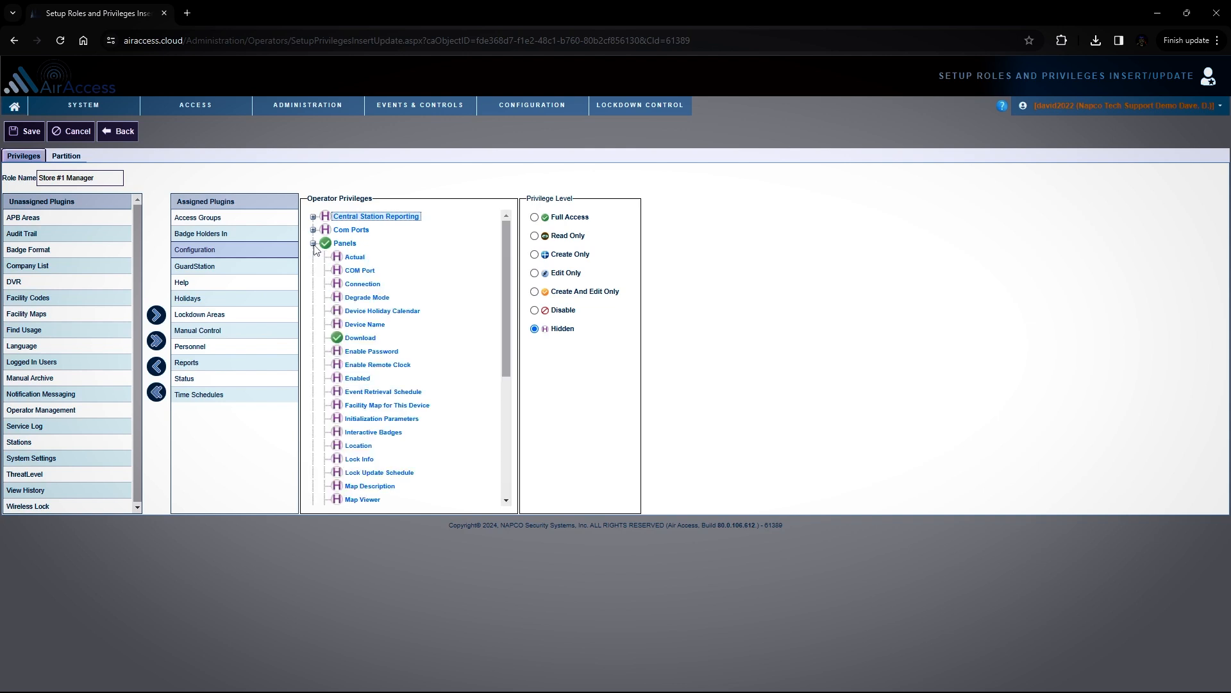
scroll(394, 264, "down", 3)
scroll(399, 268, "up", 1)
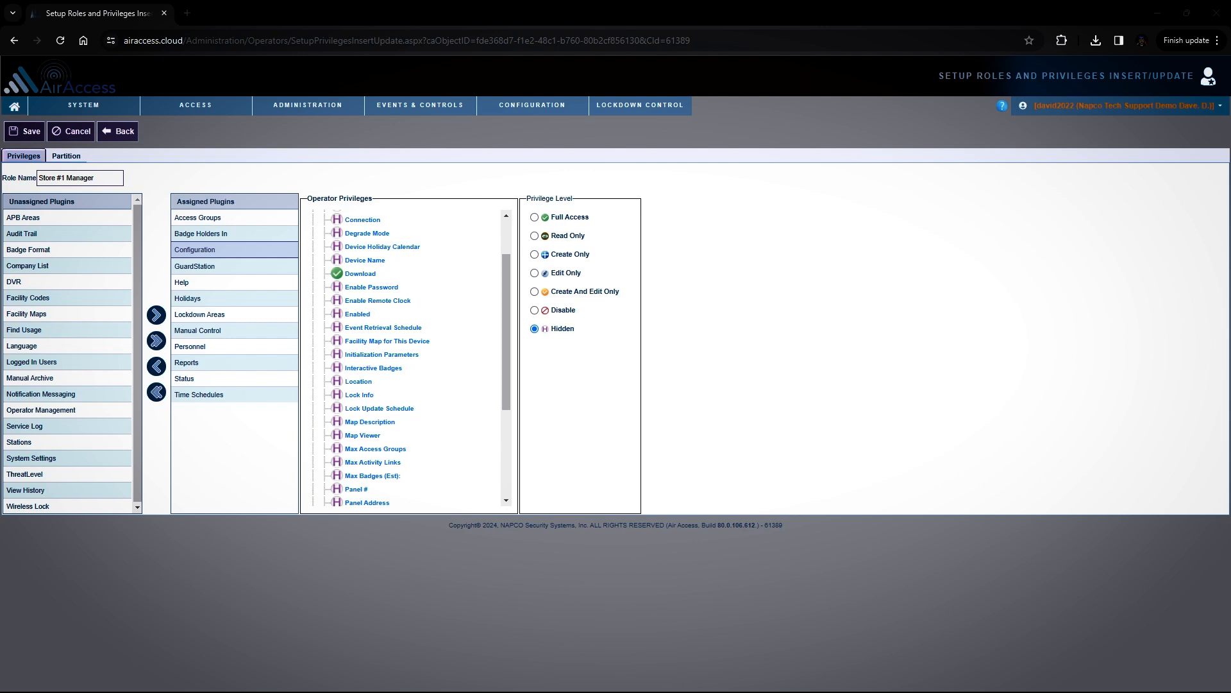
Check the Store #1 Manager role's name and assigned partitions, and return to the roles list
left_click(59, 156)
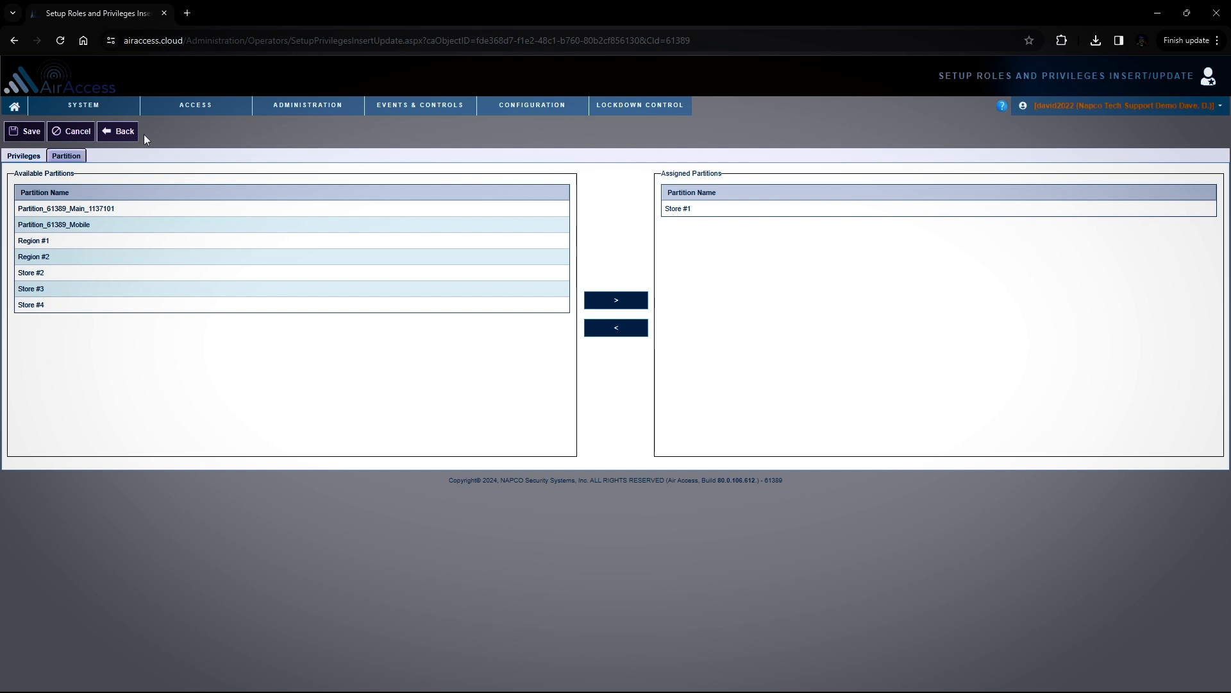
left_click(17, 156)
left_click_drag(97, 178, 26, 184)
left_click(66, 156)
left_click(128, 132)
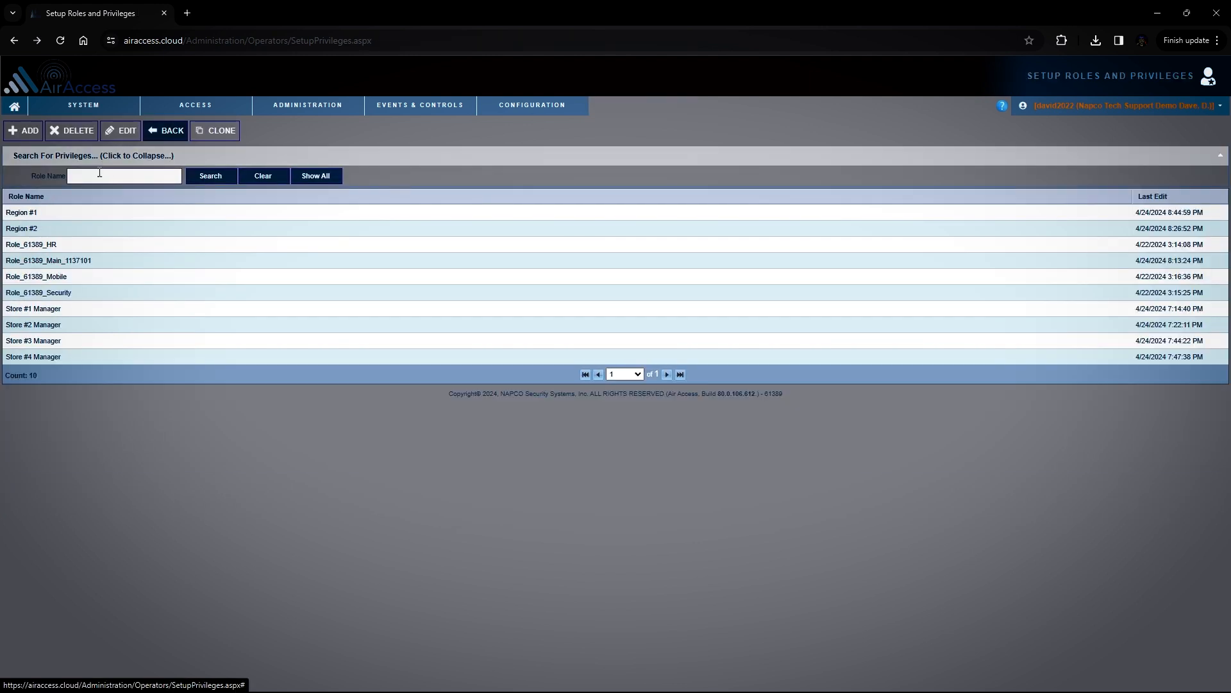
Open the Region #1 role and review its Configuration and Operator Management privileges
left_click(28, 213)
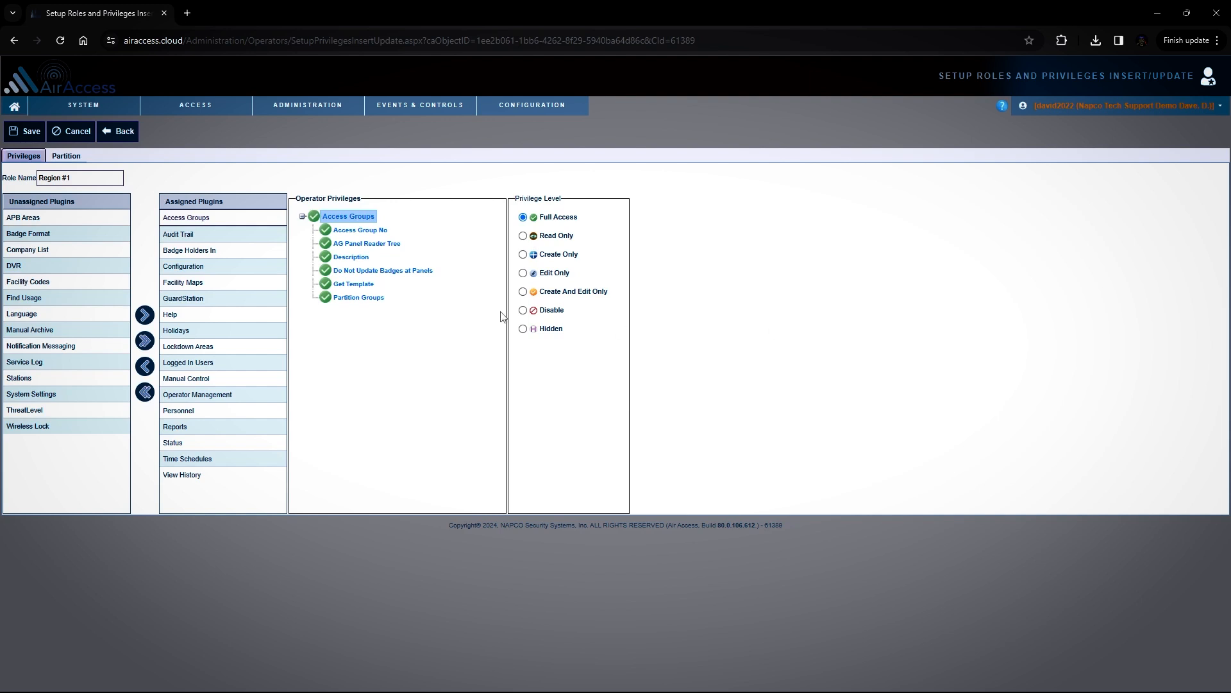
left_click(186, 265)
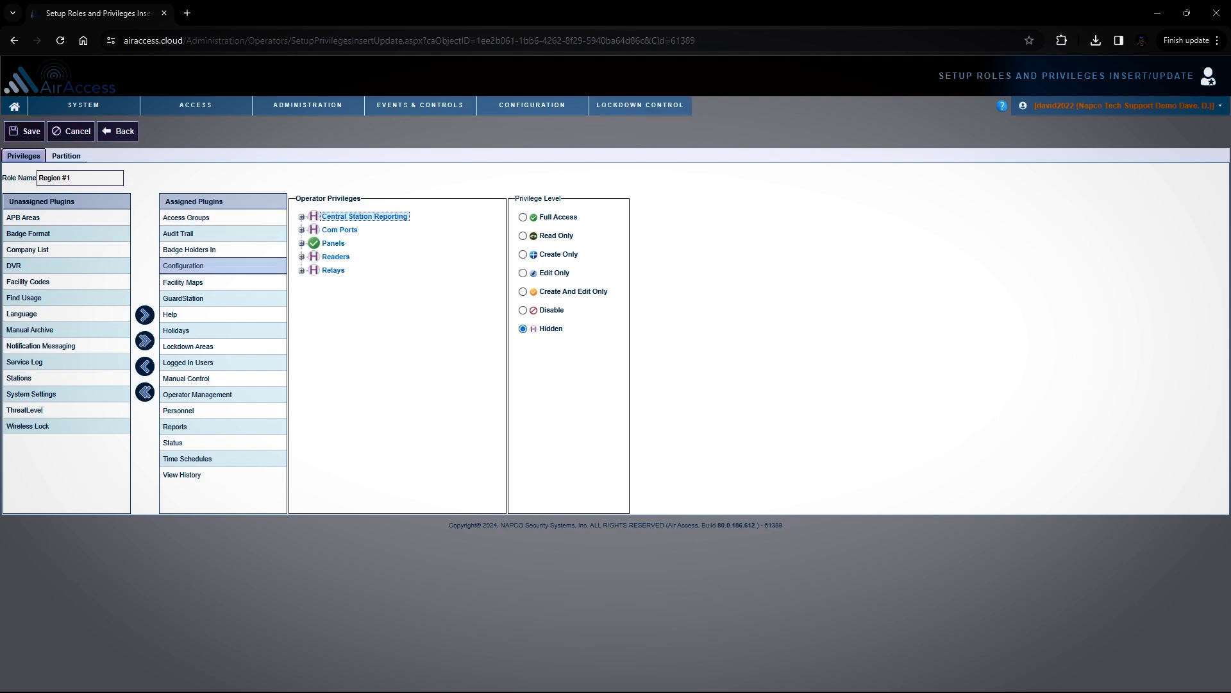
left_click(230, 397)
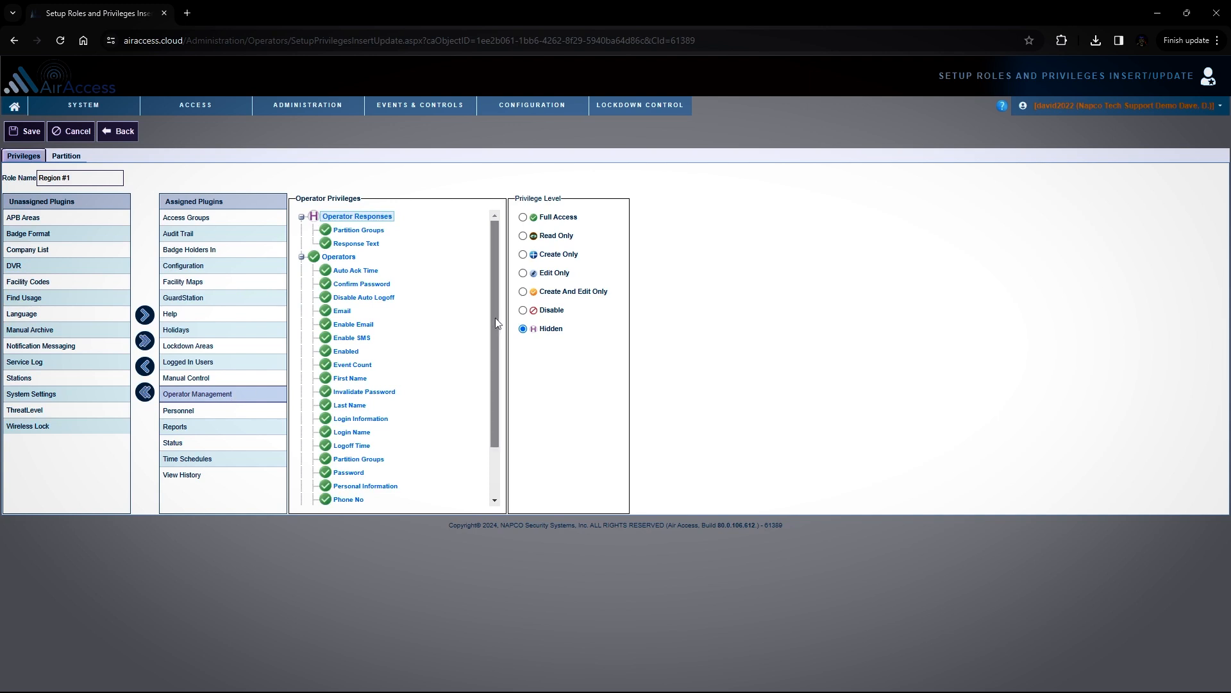
scroll(478, 412, "down", 2)
scroll(480, 366, "up", 2)
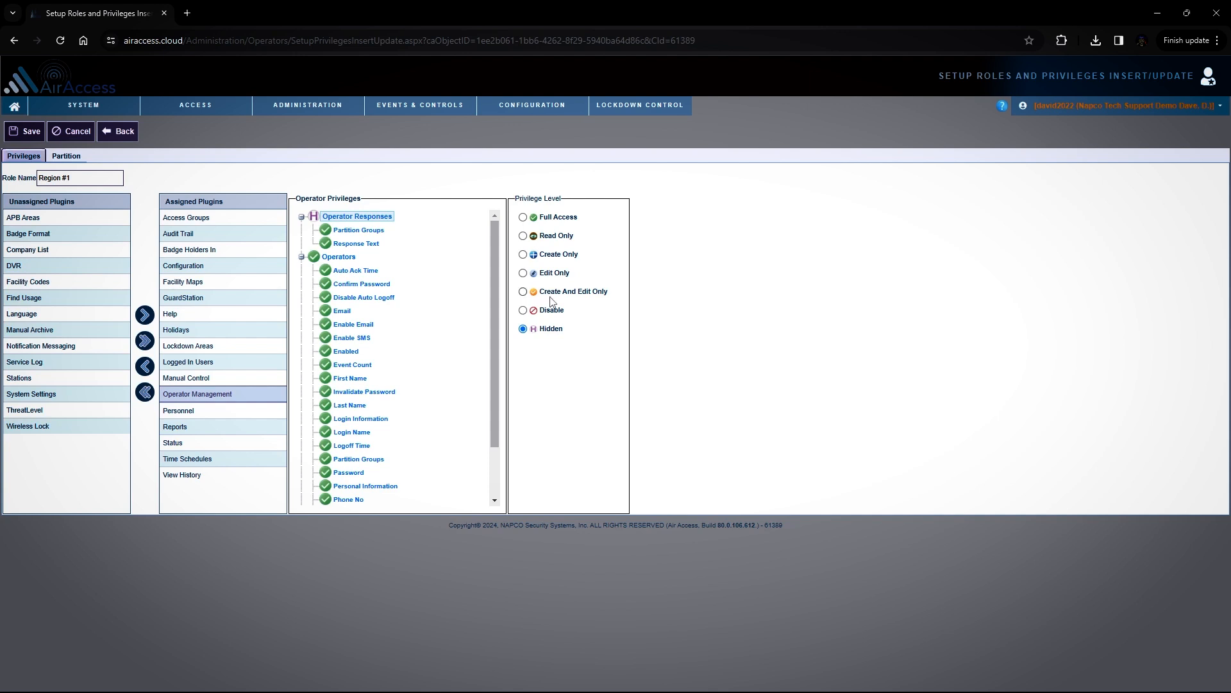
Examine the assigned and available partitions of the Region #1 role
left_click(67, 157)
left_click(691, 213)
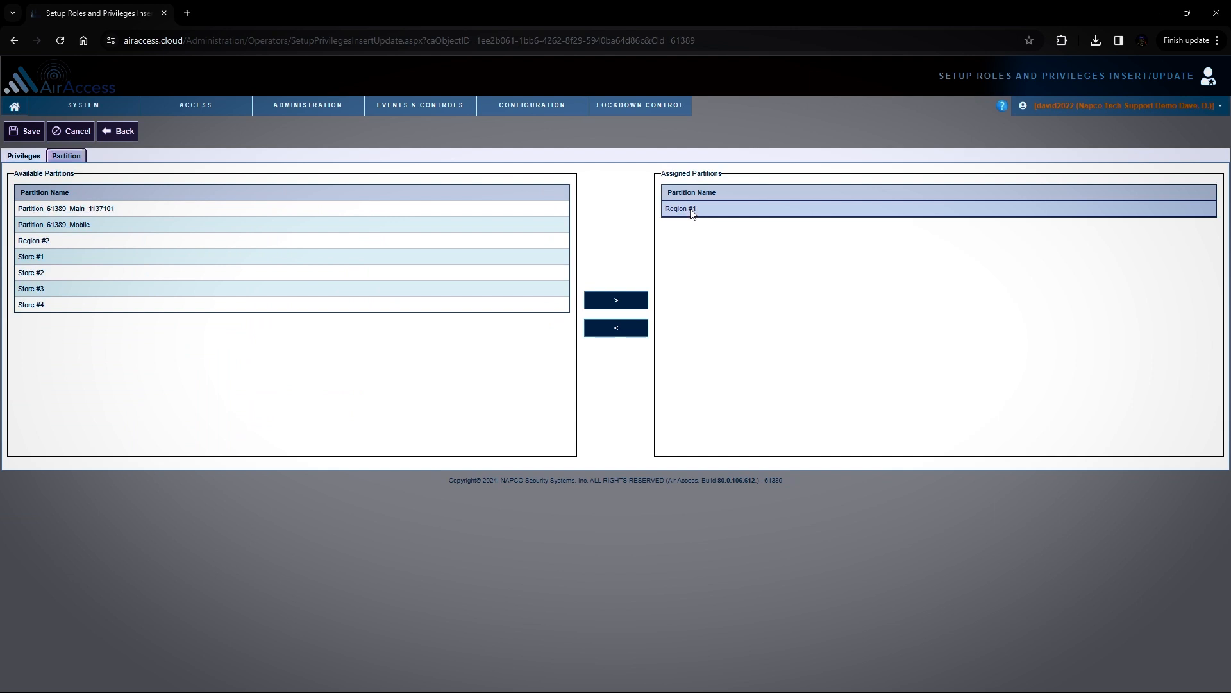
left_click(57, 259)
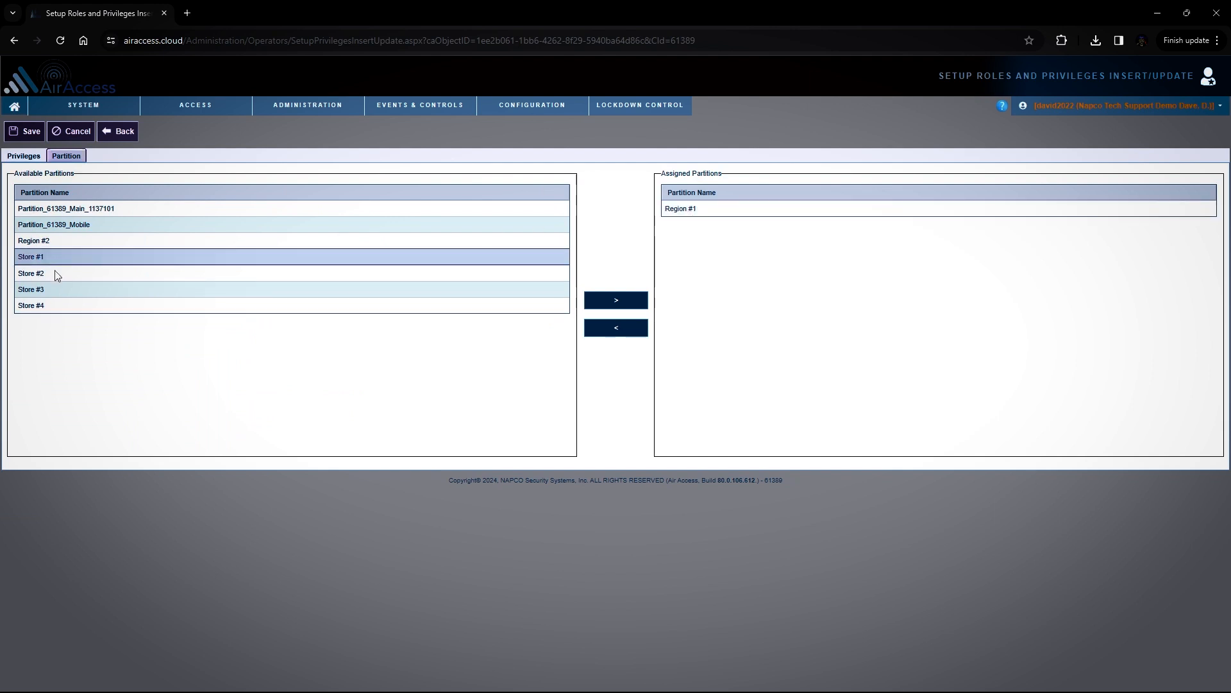
left_click(697, 212)
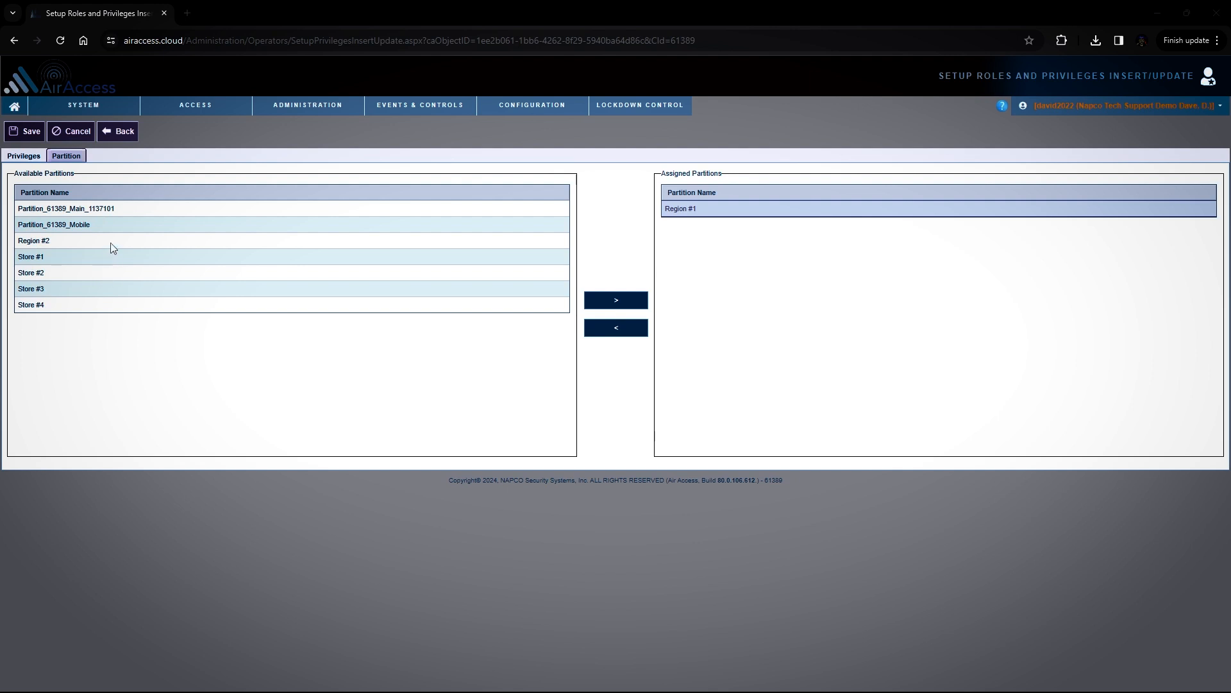
left_click(89, 210)
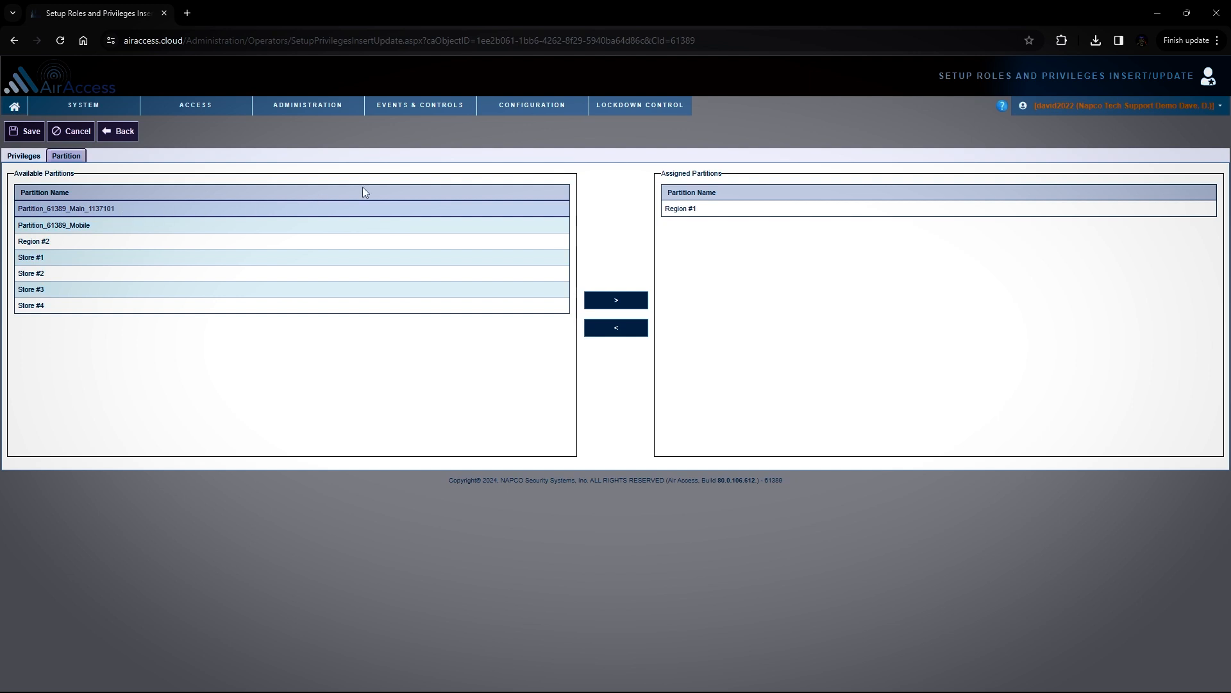
Open Wireless Configuration and check the Company selection for the gateways, leaving it at None
mouse_move(542, 109)
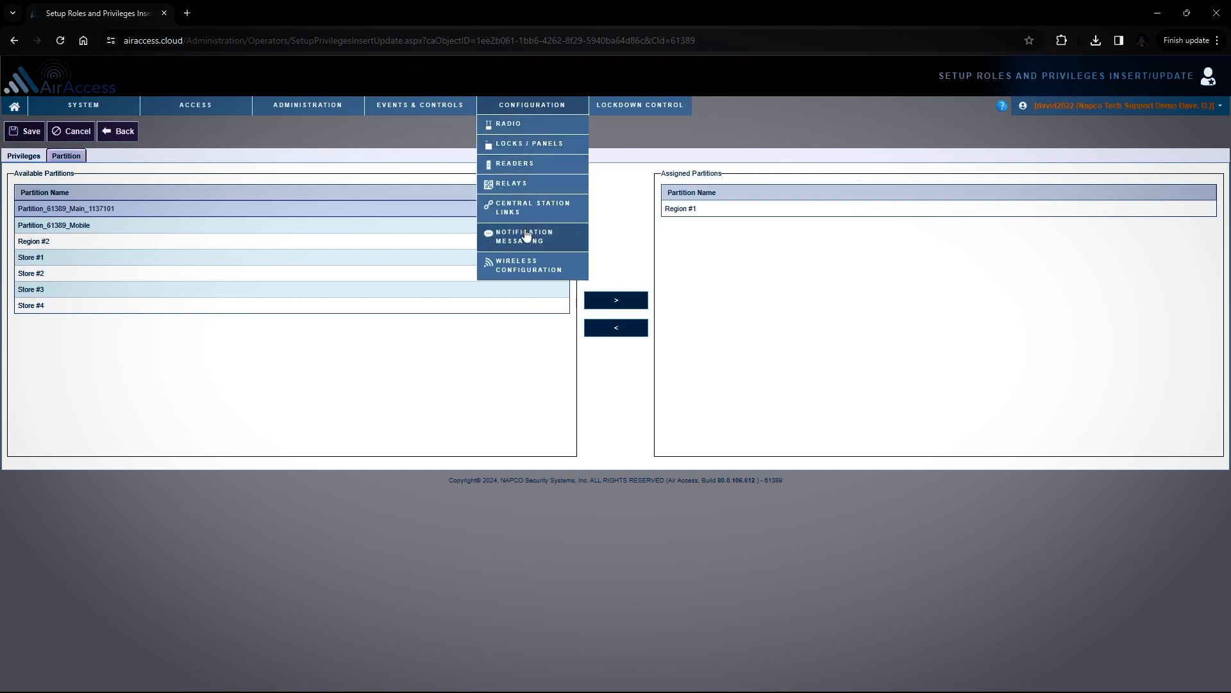
left_click(525, 265)
left_click(760, 159)
left_click(794, 170)
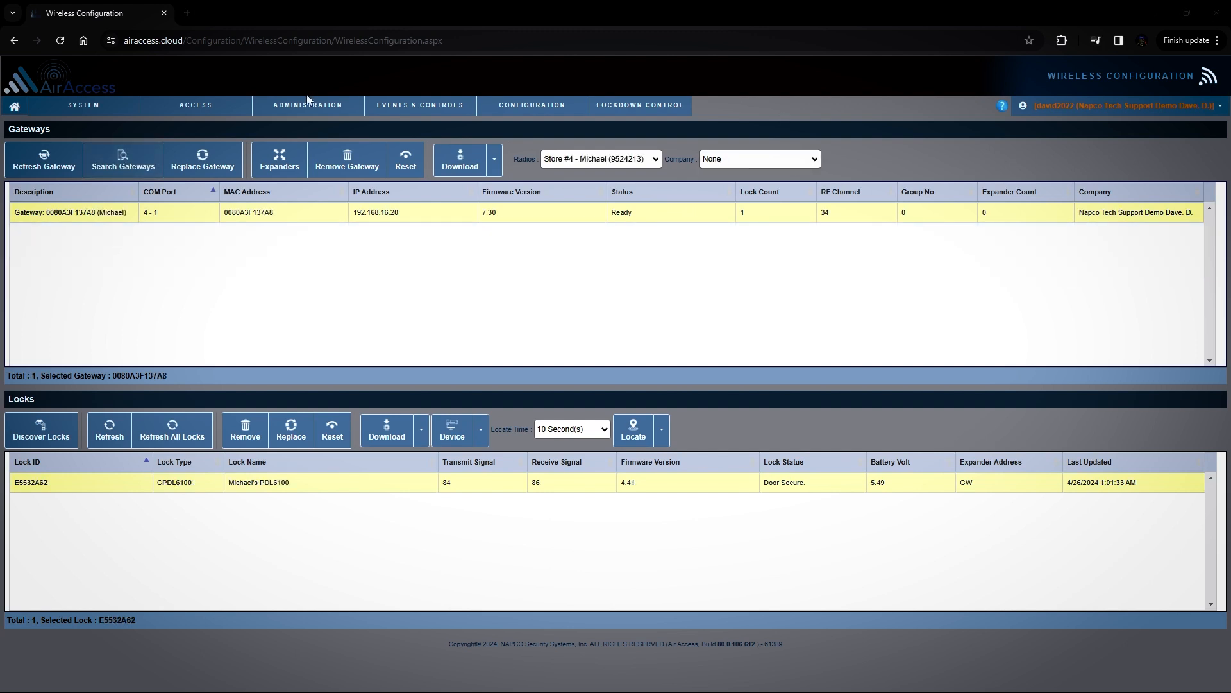
Open the Store #1 manager's operator record from the Operators list
mouse_move(297, 105)
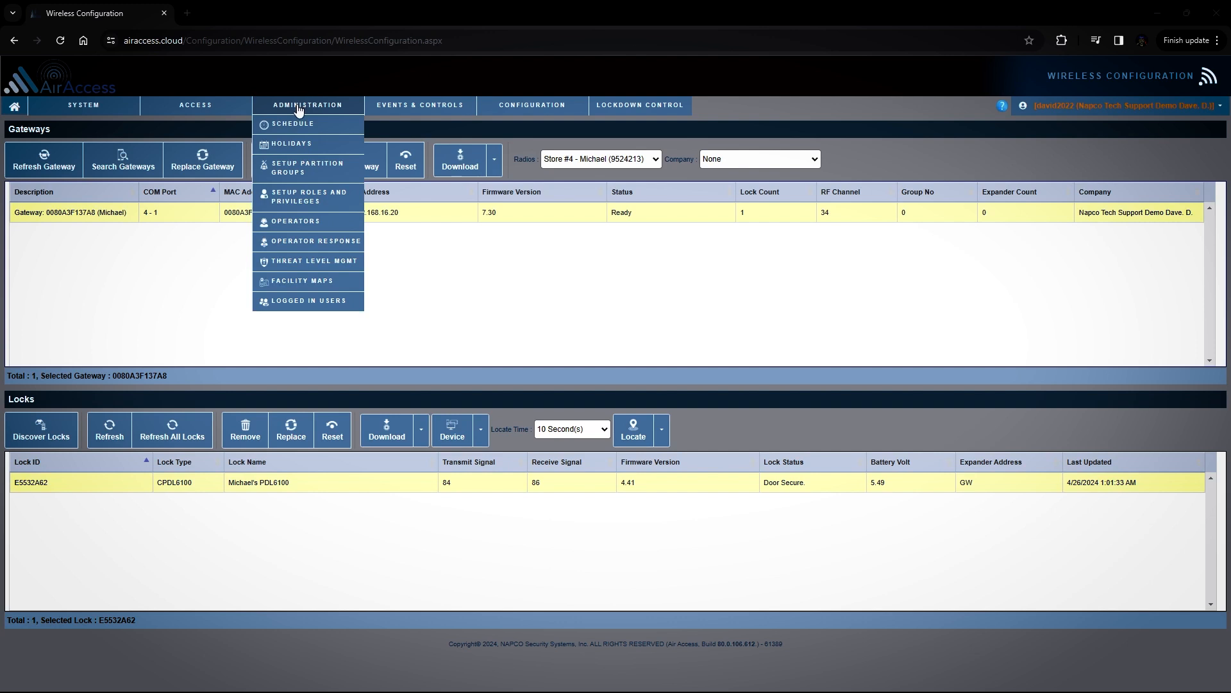
left_click(290, 224)
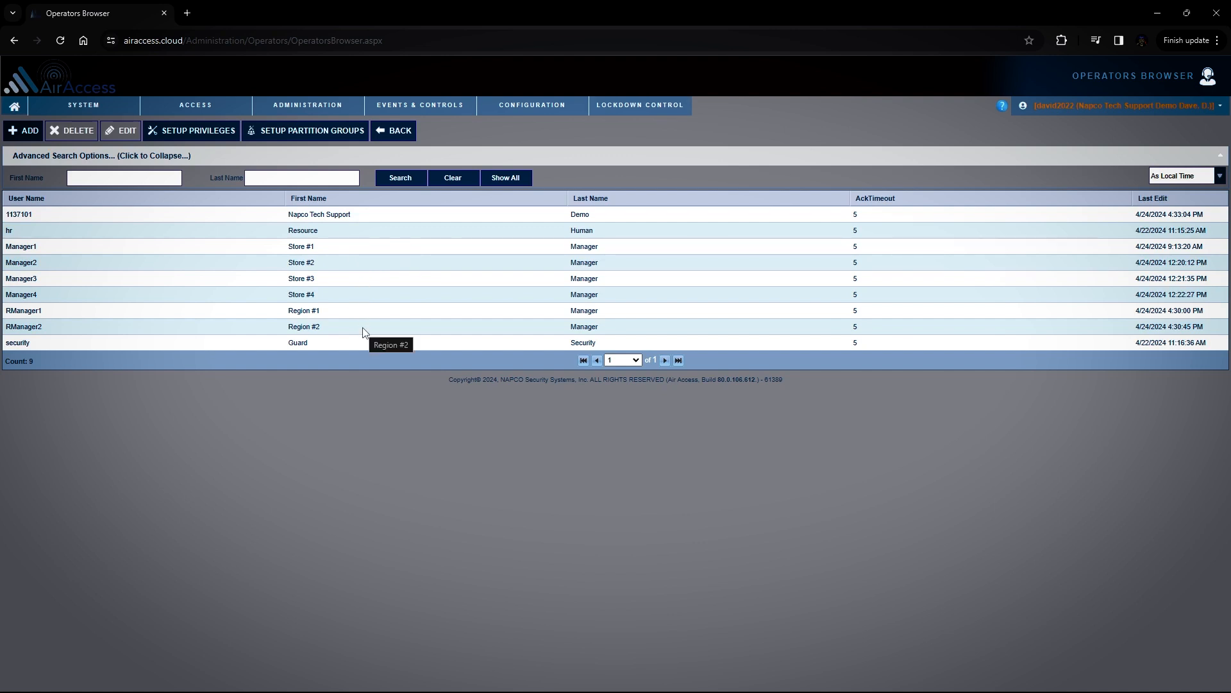
double_click(340, 247)
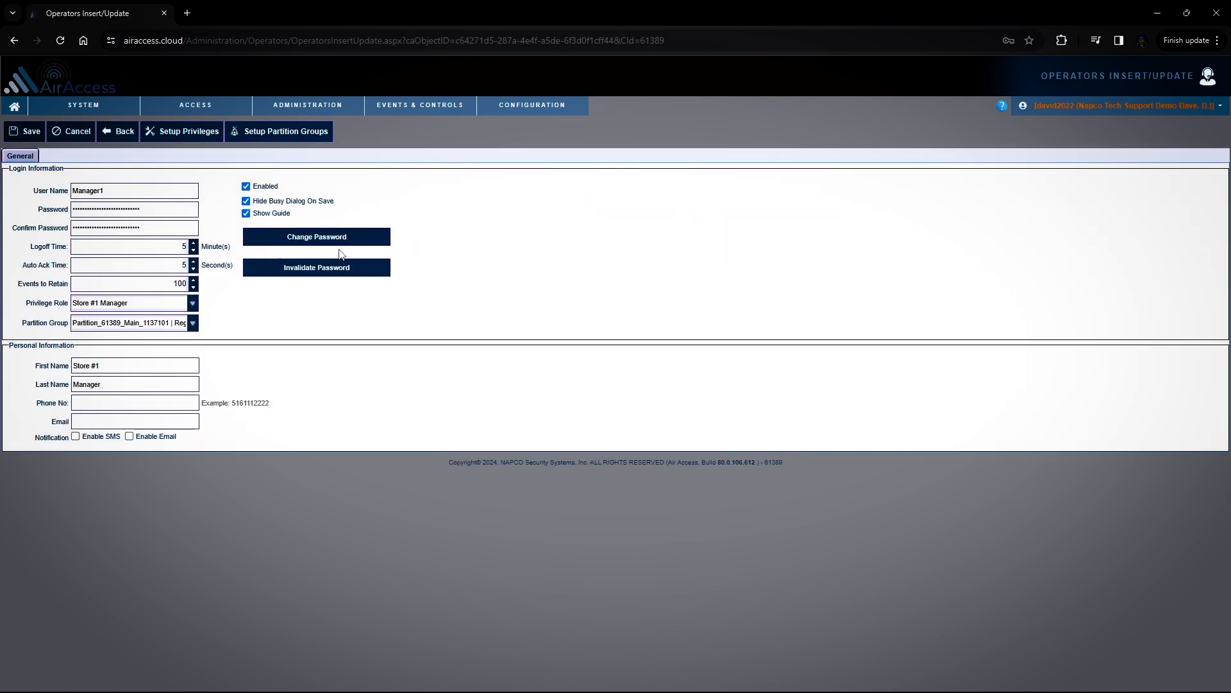
Check the Store #1 manager's partition groups, and open the Region #1 manager's operator record from the Operators list
left_click(192, 323)
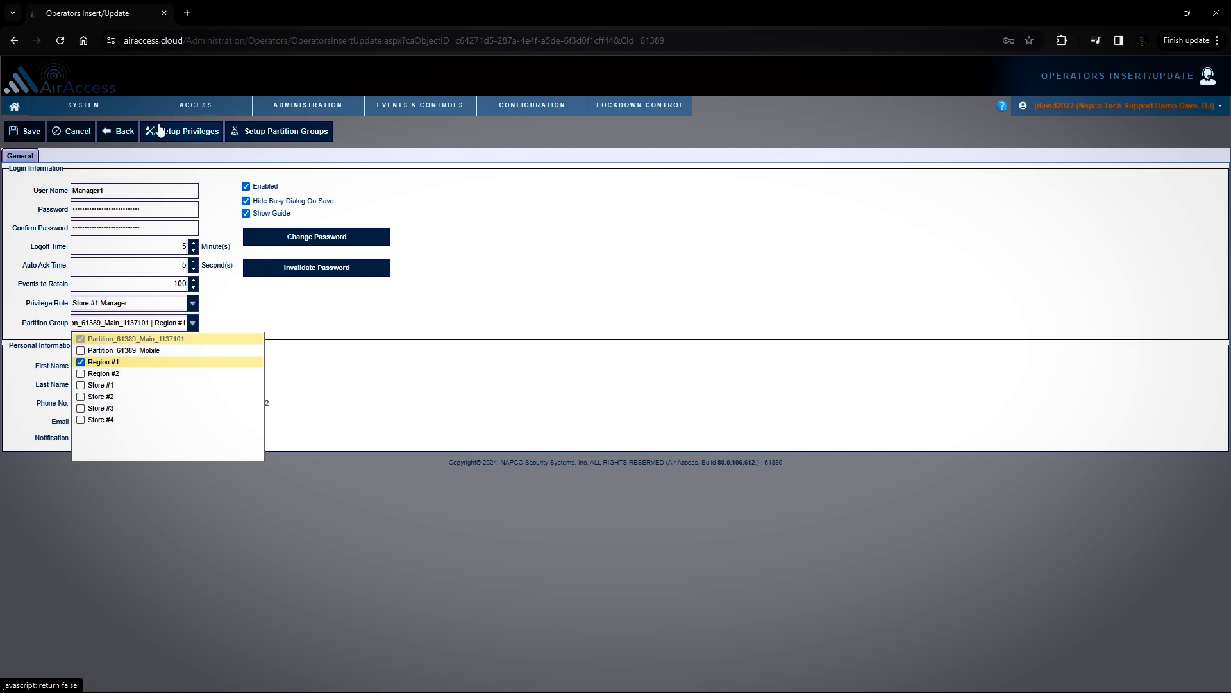
left_click(122, 130)
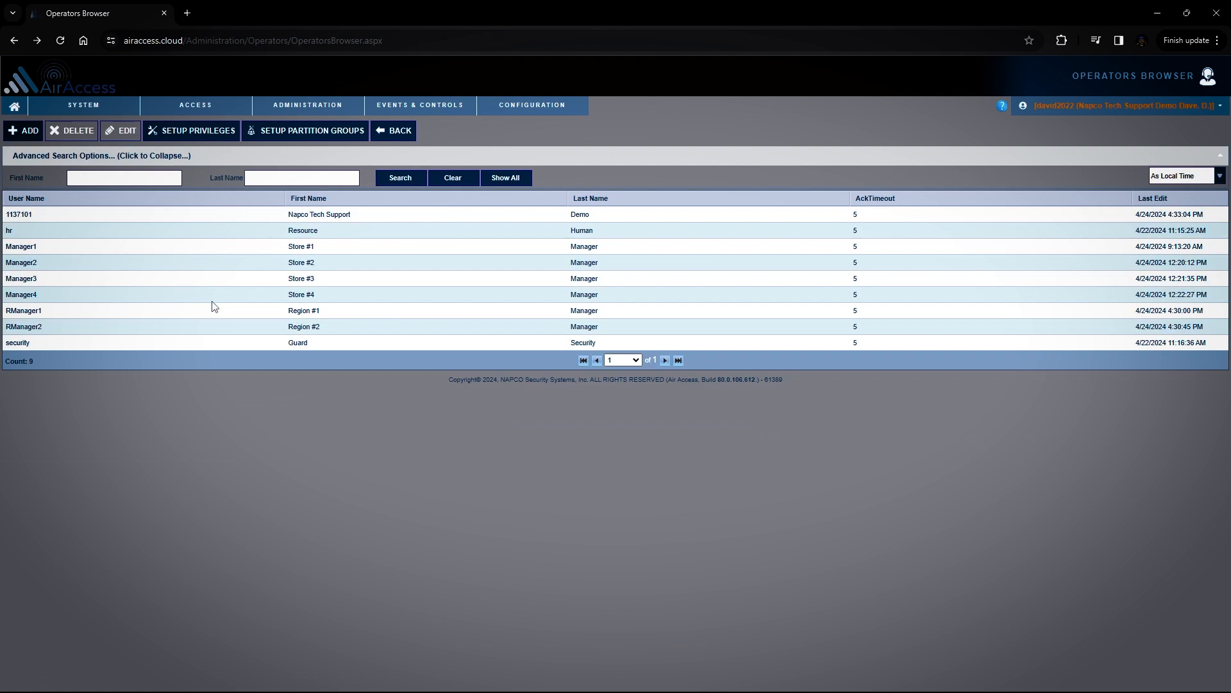
double_click(324, 313)
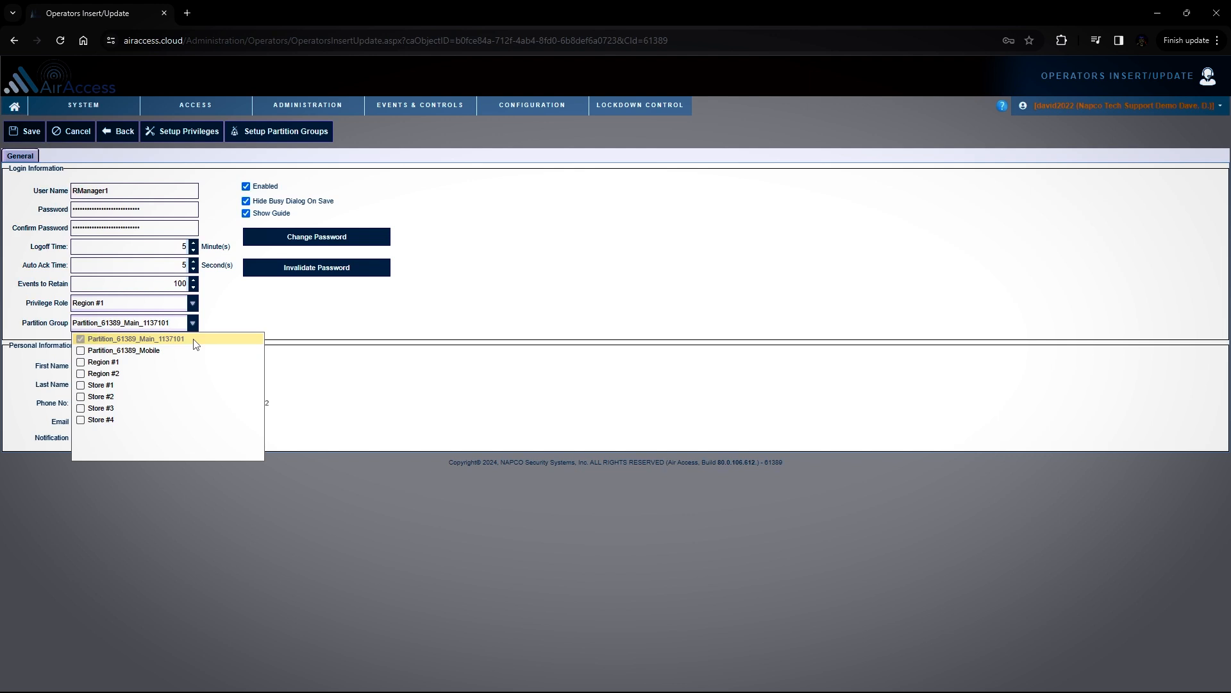
Open the Store#1 All Hours access group and review its partition groups and reader time schedules
mouse_move(209, 106)
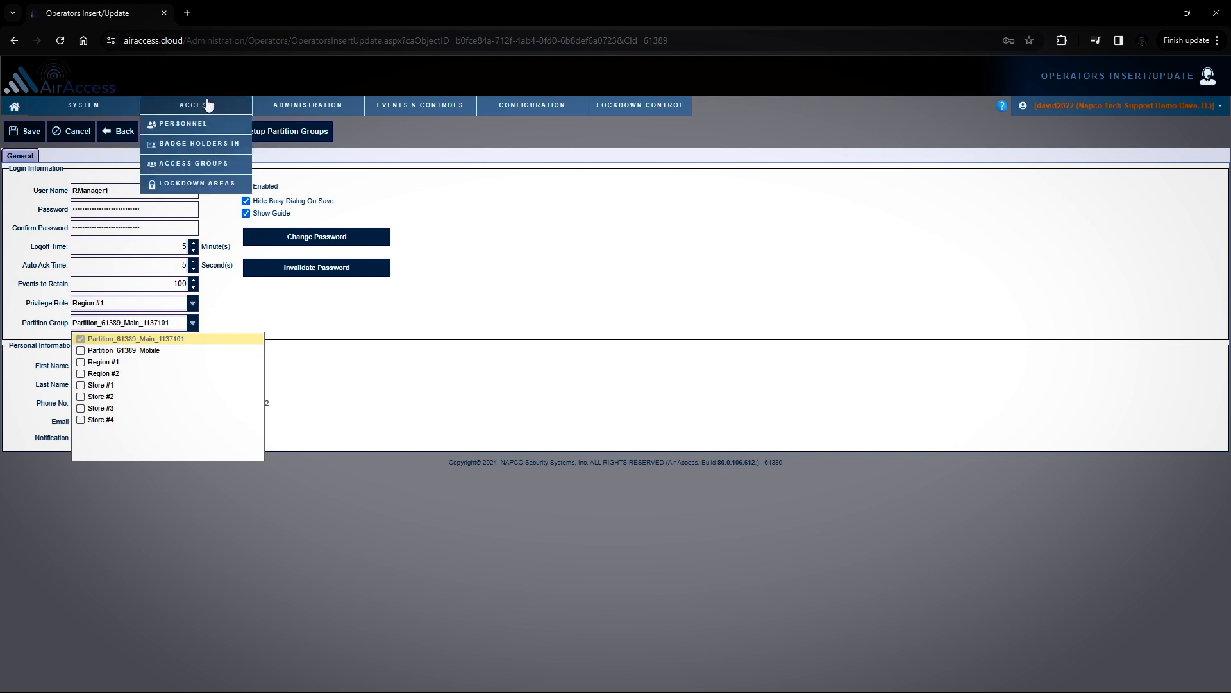
left_click(215, 169)
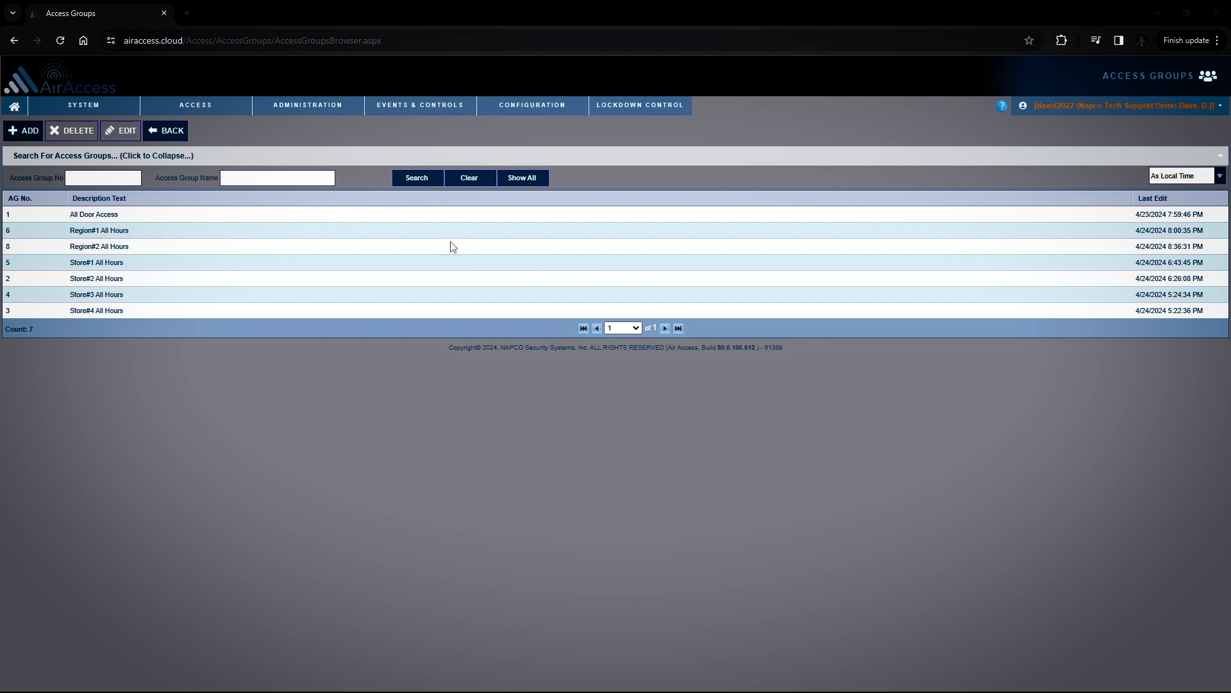
left_click(126, 217)
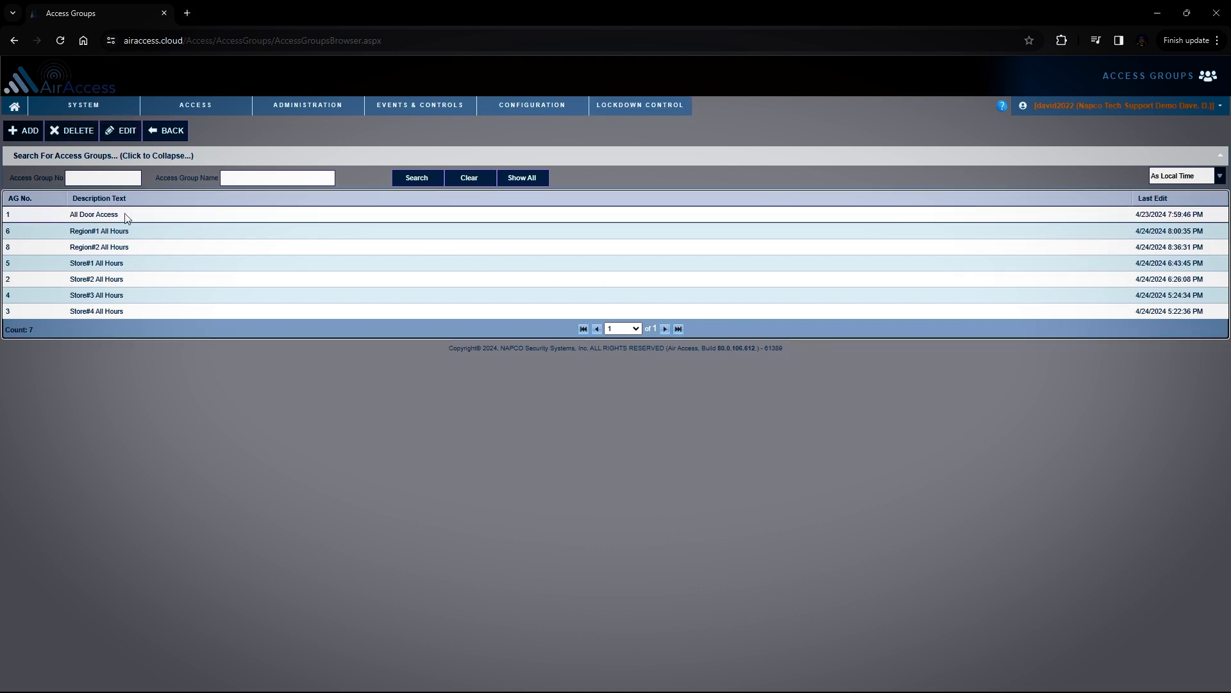
double_click(134, 265)
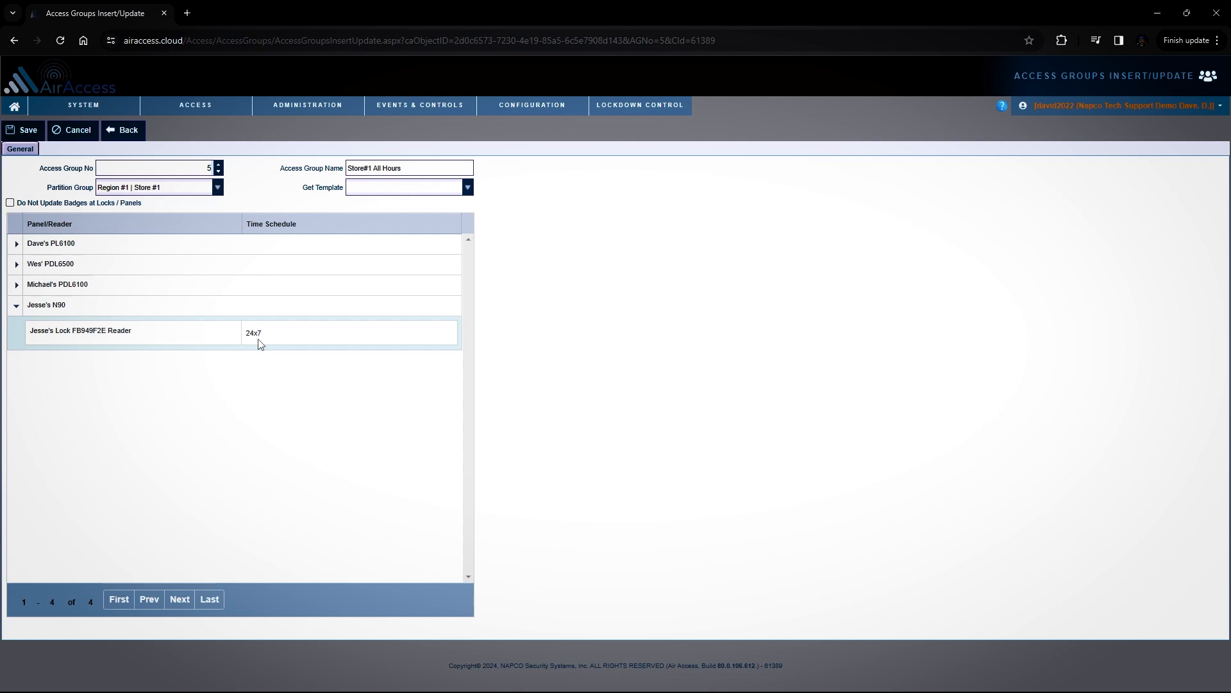
left_click(136, 134)
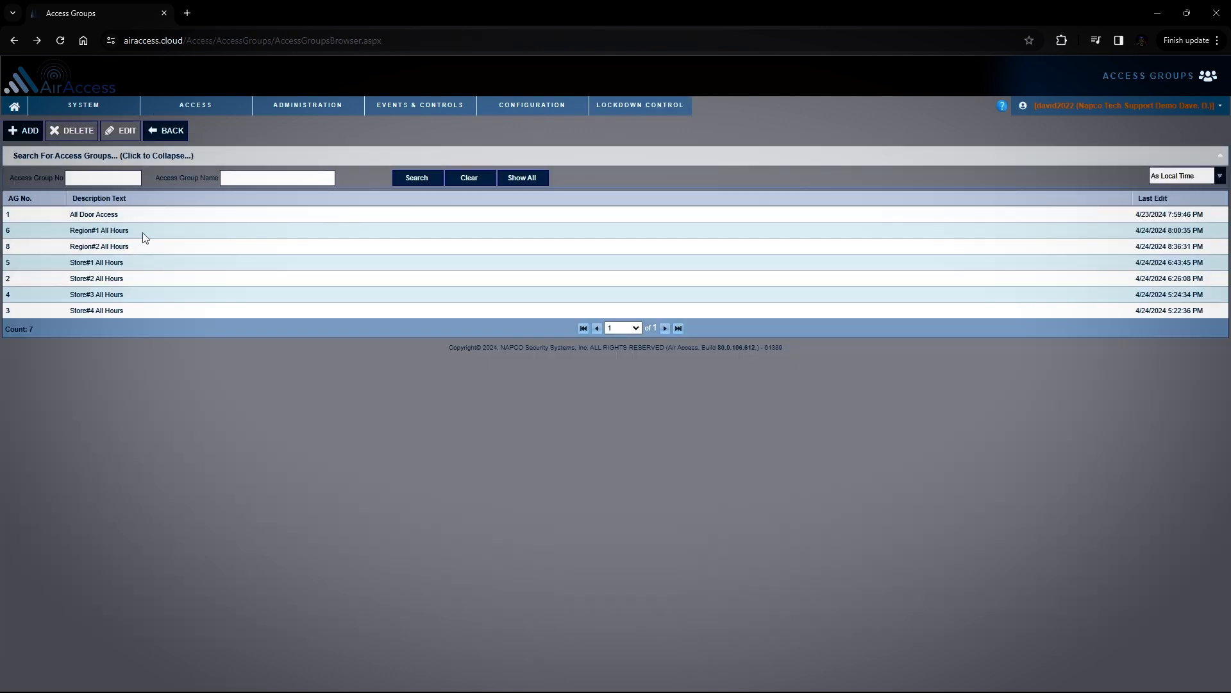
Open the Region#1 All Hours access group and check the time schedule options for the PL6100 reader, leaving it at 24x7
double_click(145, 234)
left_click(433, 274)
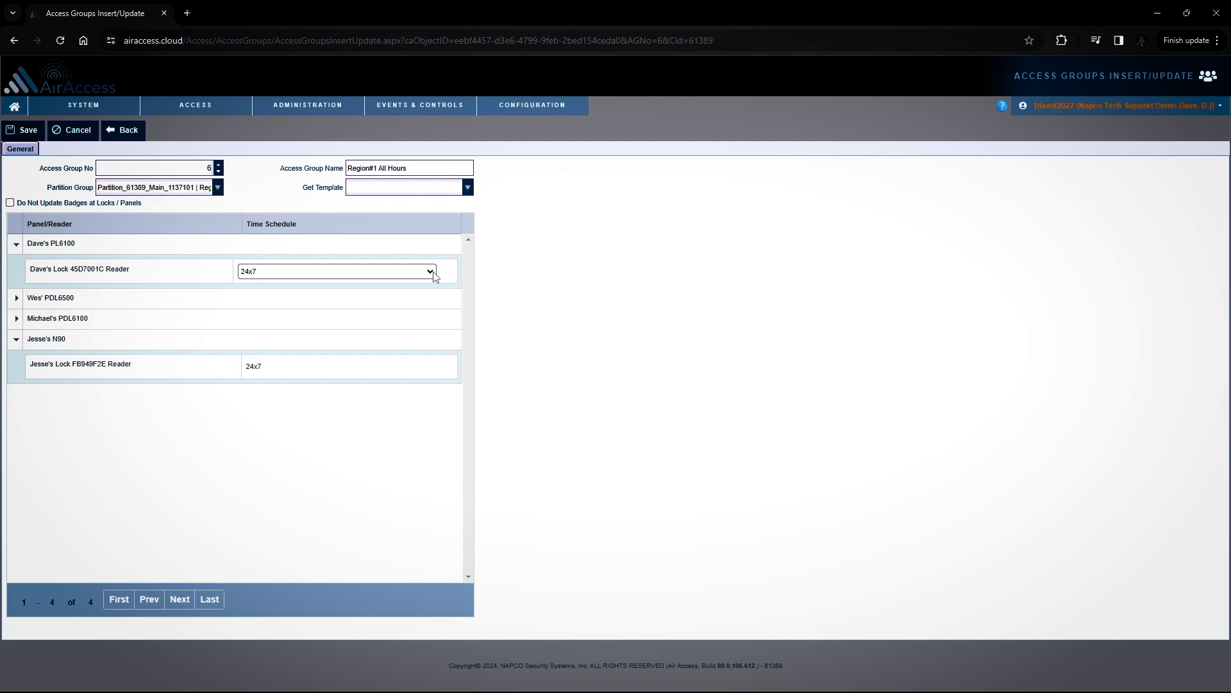
left_click(434, 276)
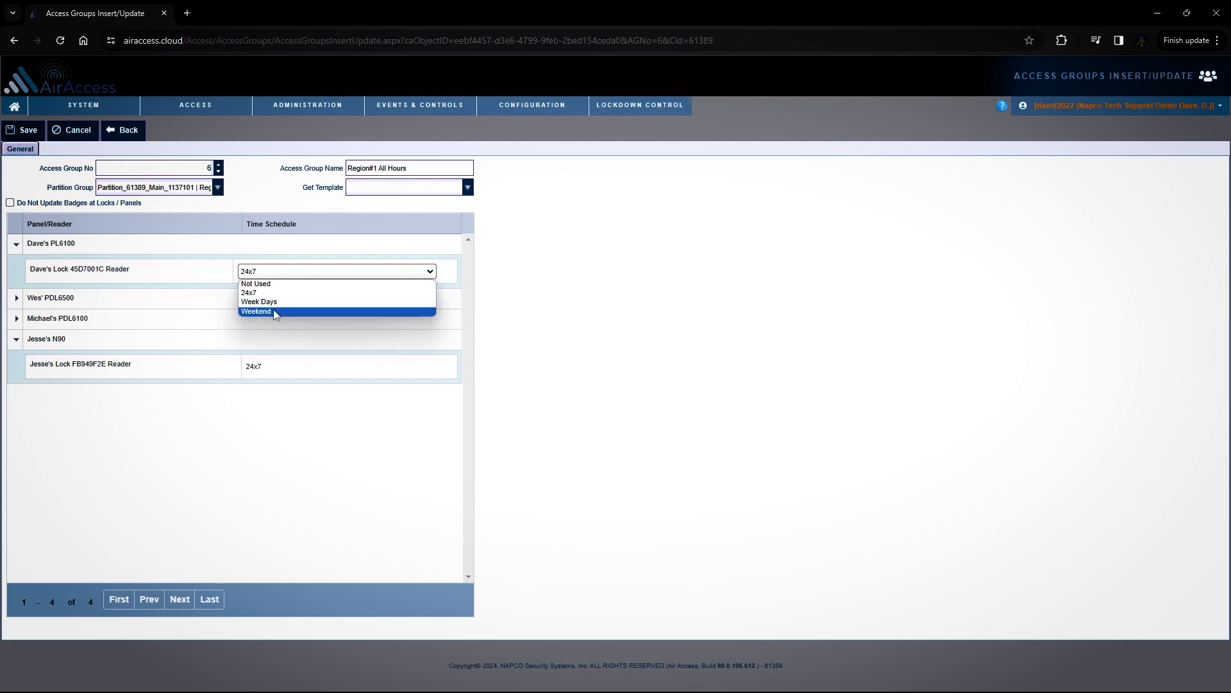
left_click(299, 251)
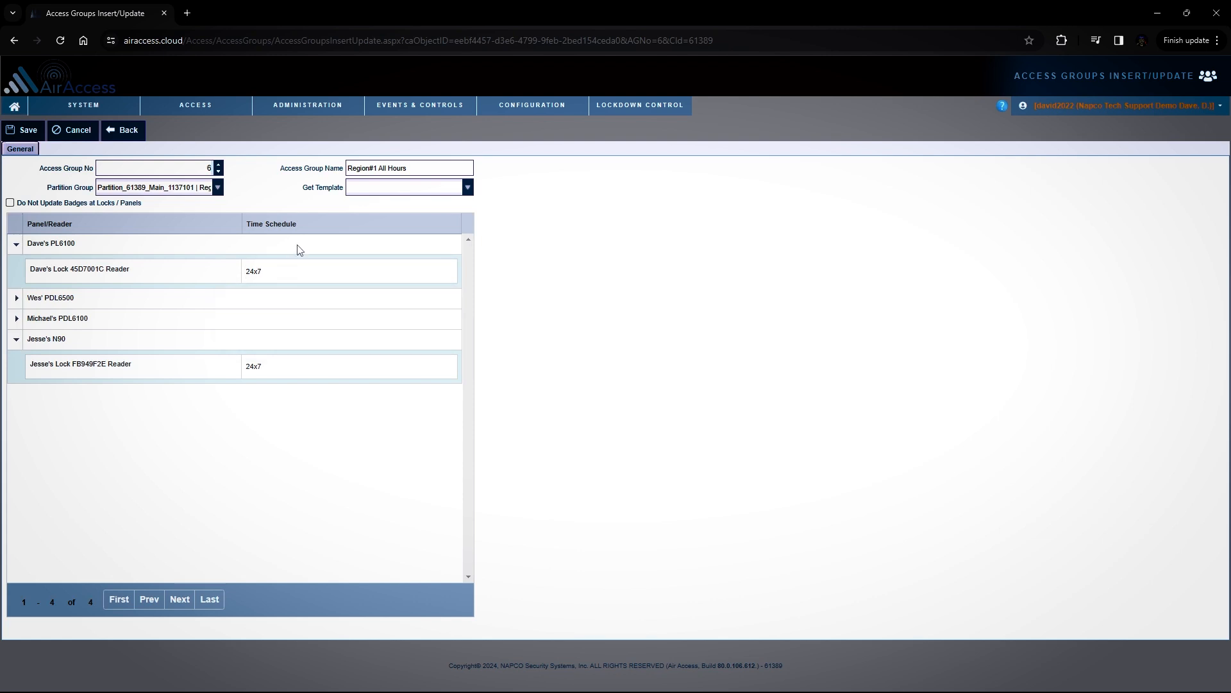
Open the first badge holder's record in Personnel and review the assigned access group and partition groups
mouse_move(215, 108)
left_click(206, 127)
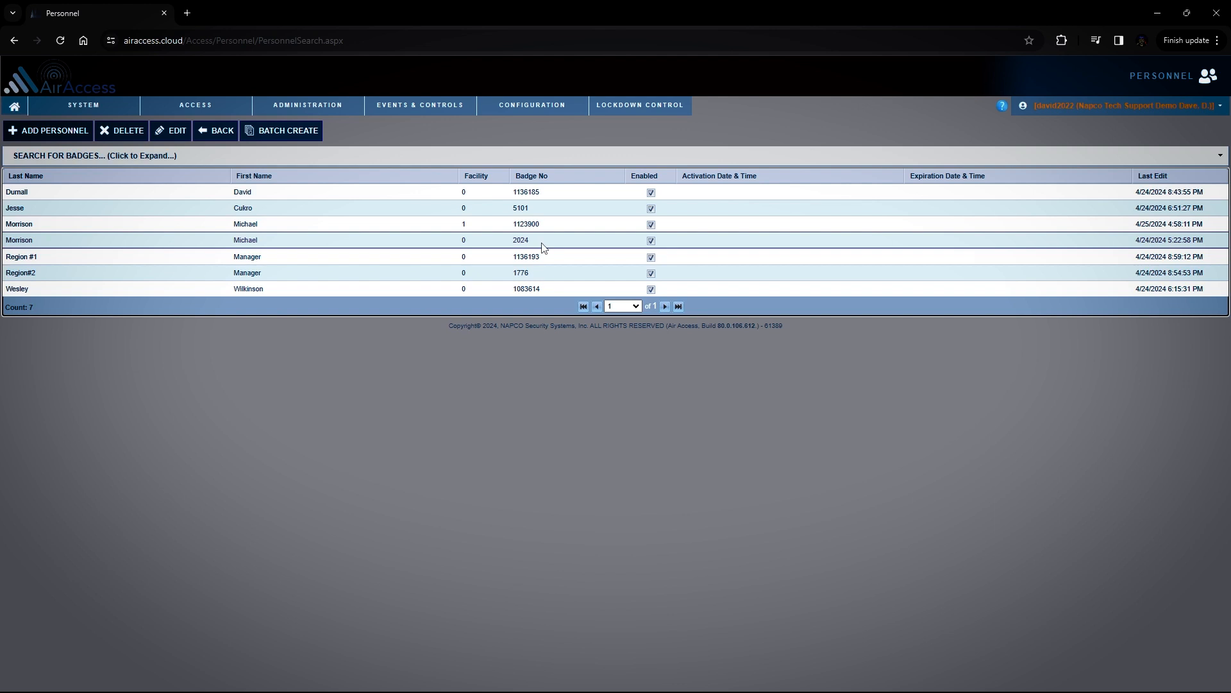
left_click(249, 194)
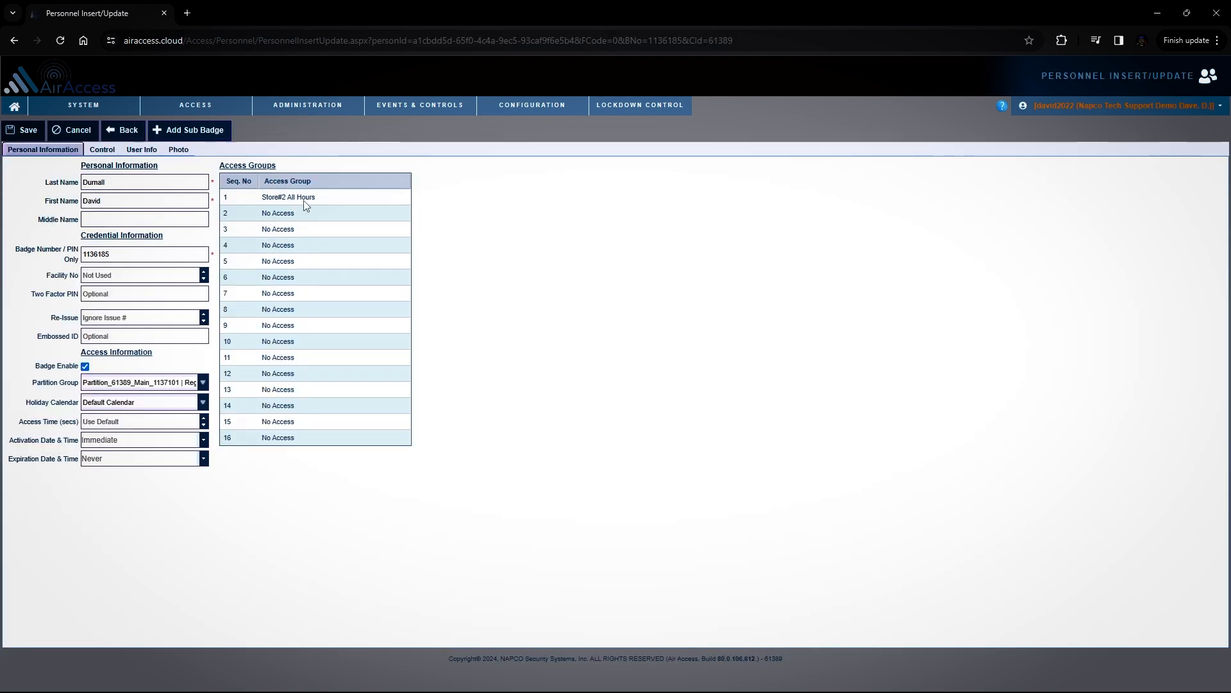
left_click(323, 195)
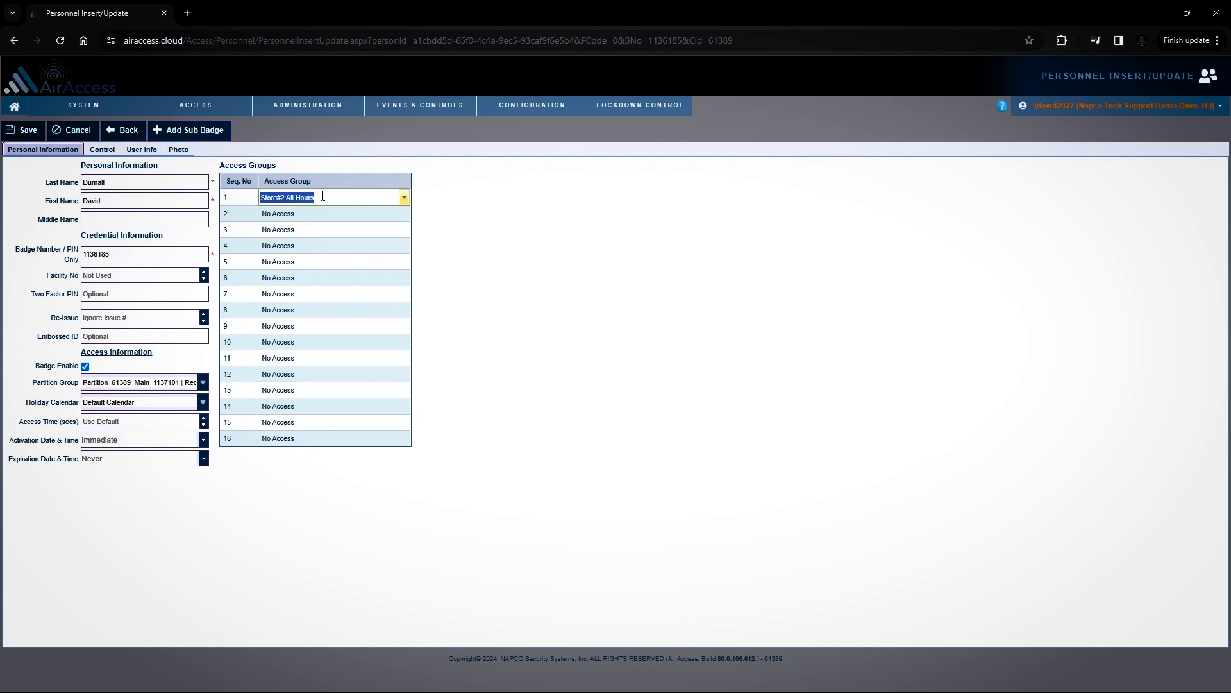
left_click(203, 382)
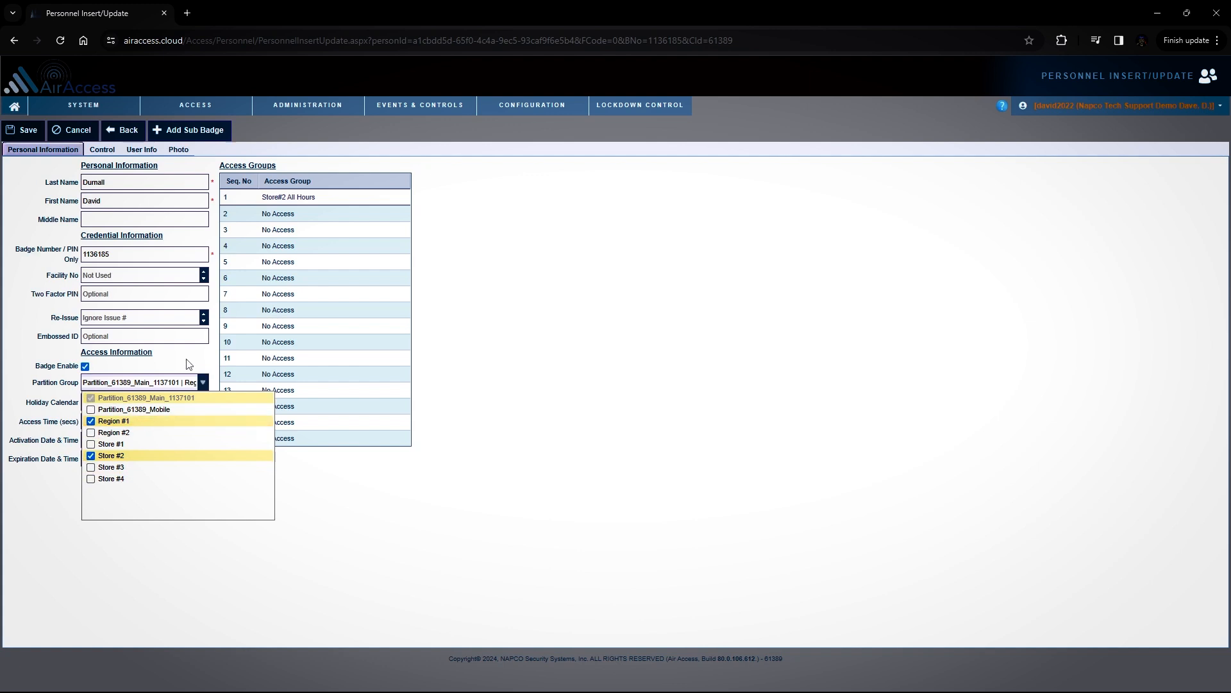
left_click(189, 364)
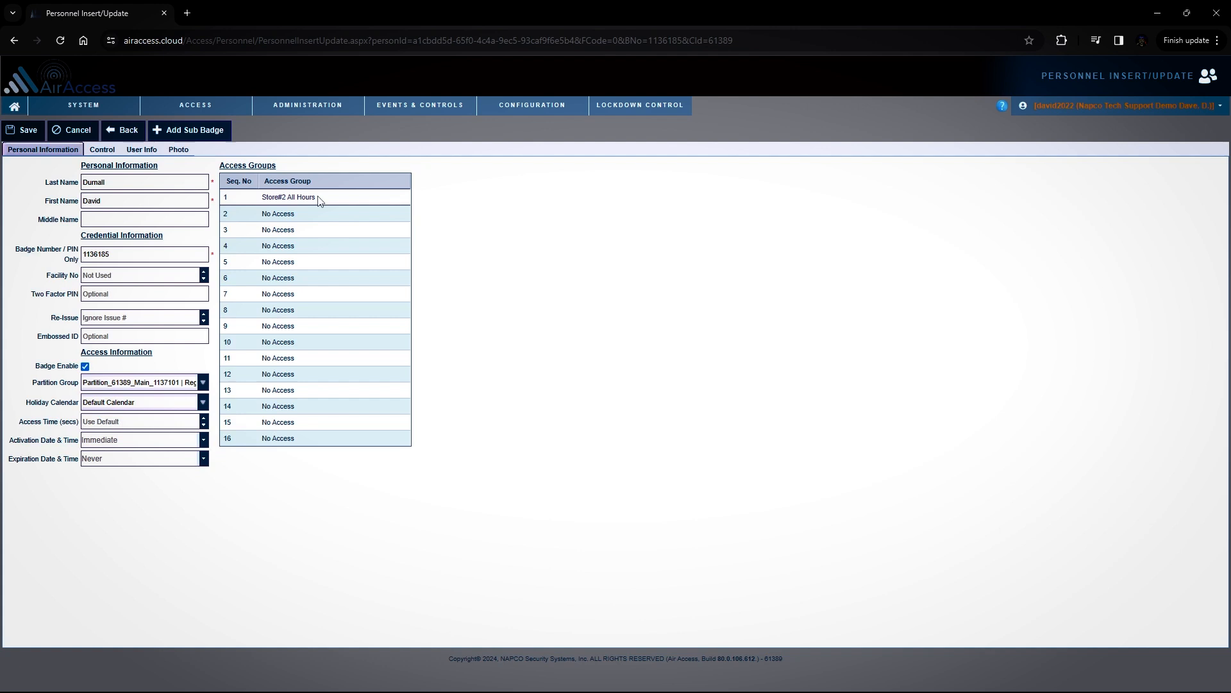
left_click(203, 383)
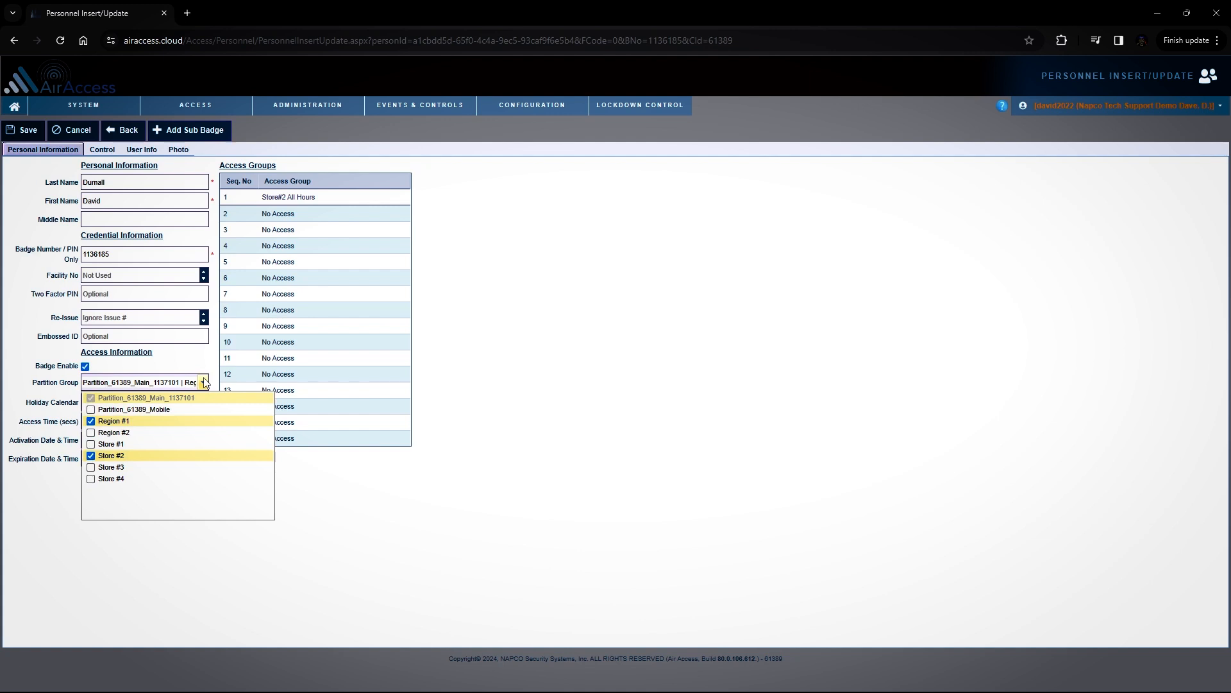
left_click(204, 358)
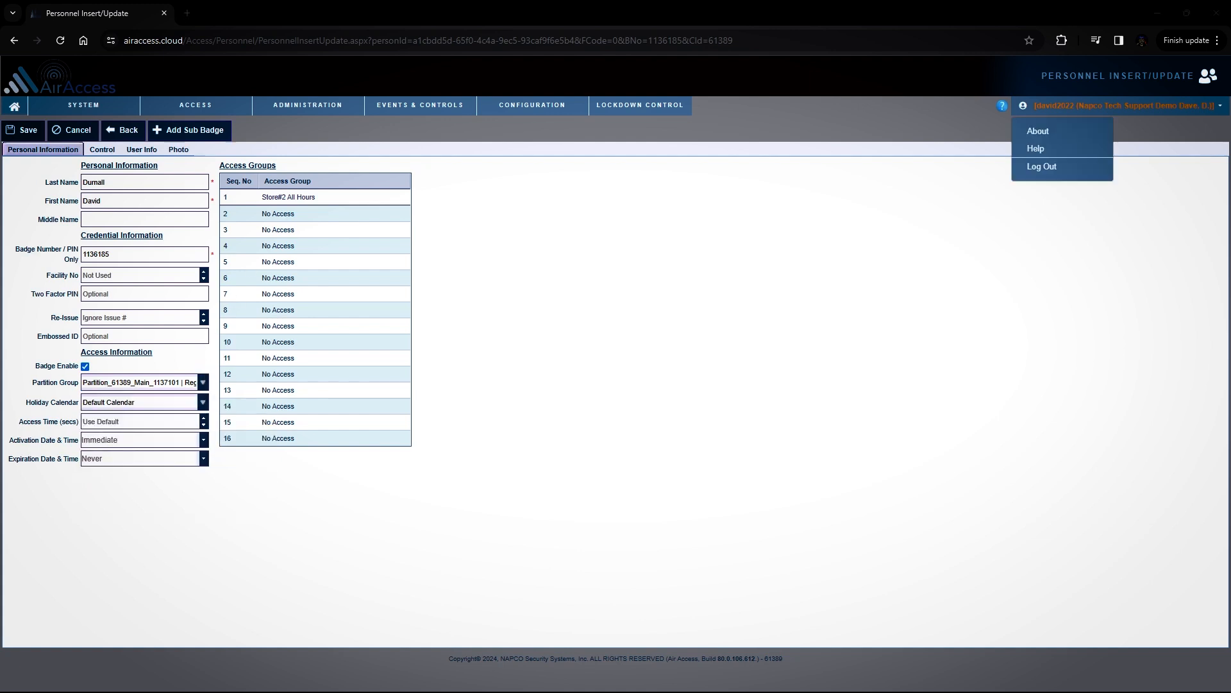
Log out of the administrator account and, in the Store #1 manager's account, examine the available System, Access, Administration, Events & Controls and Configuration options
left_click(1040, 168)
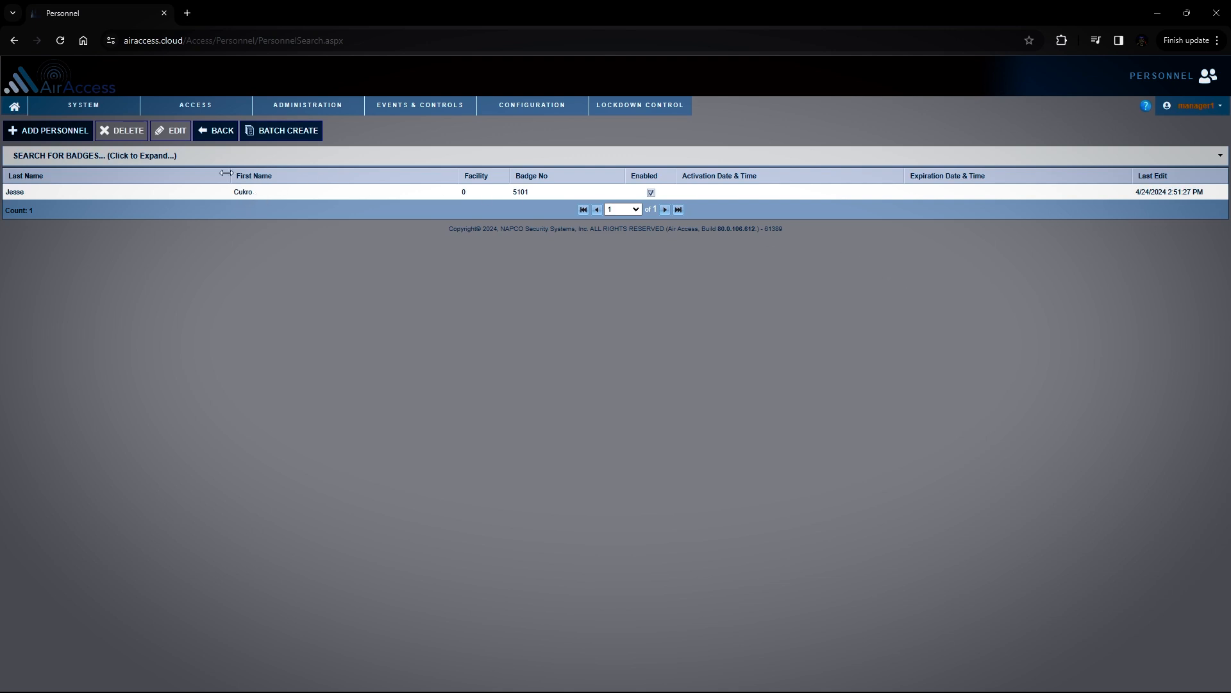
mouse_move(84, 104)
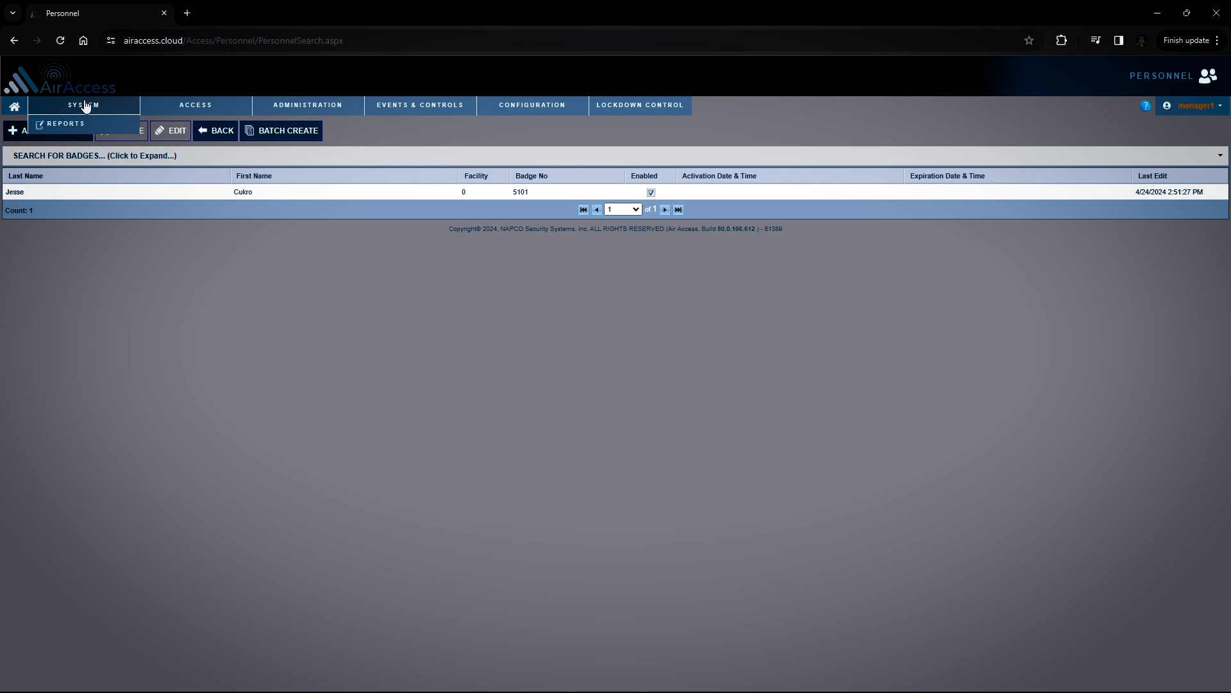
mouse_move(196, 105)
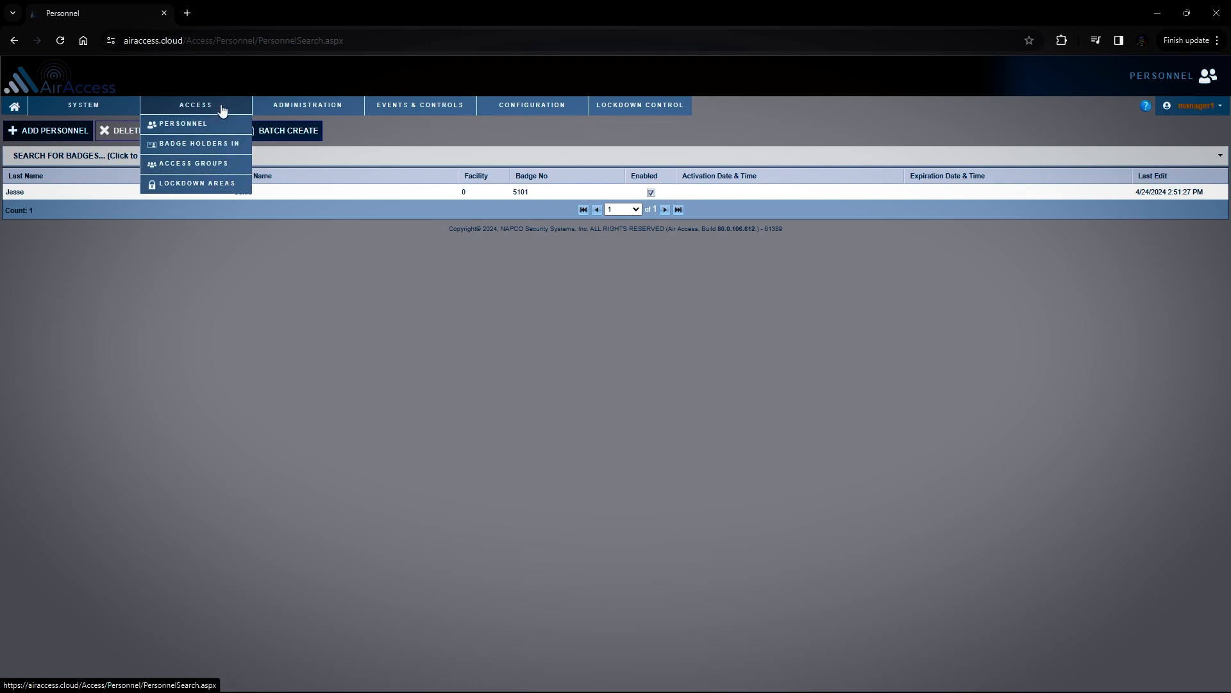
mouse_move(319, 109)
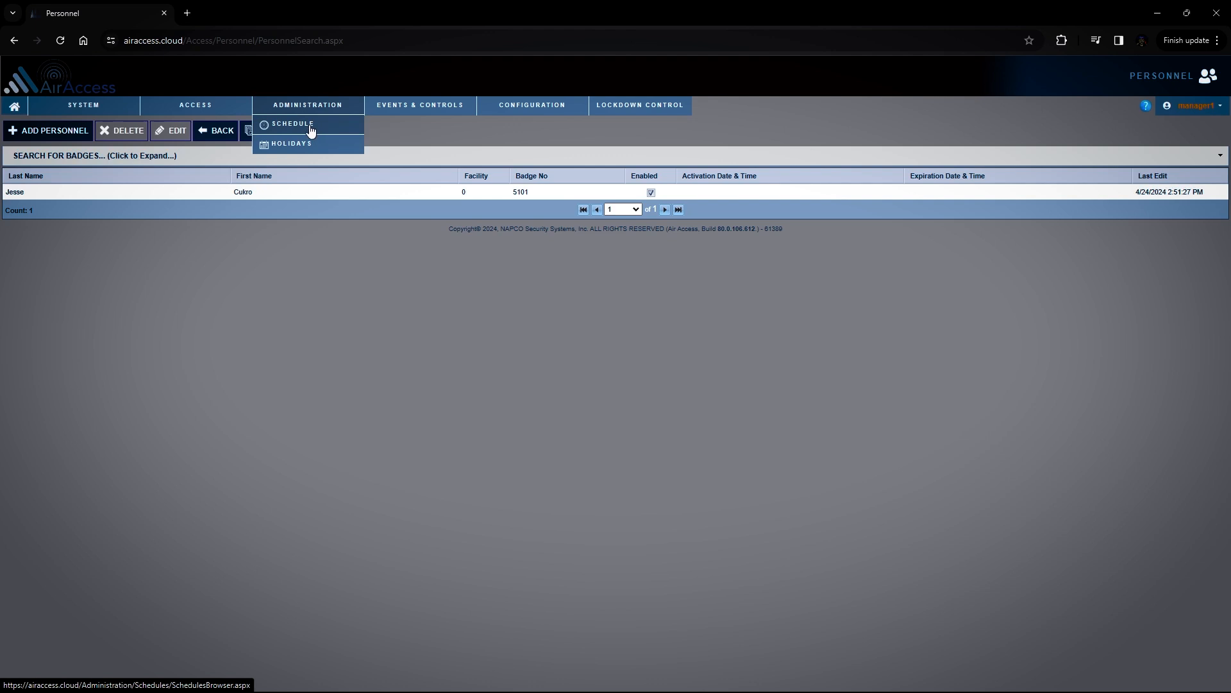
mouse_move(380, 111)
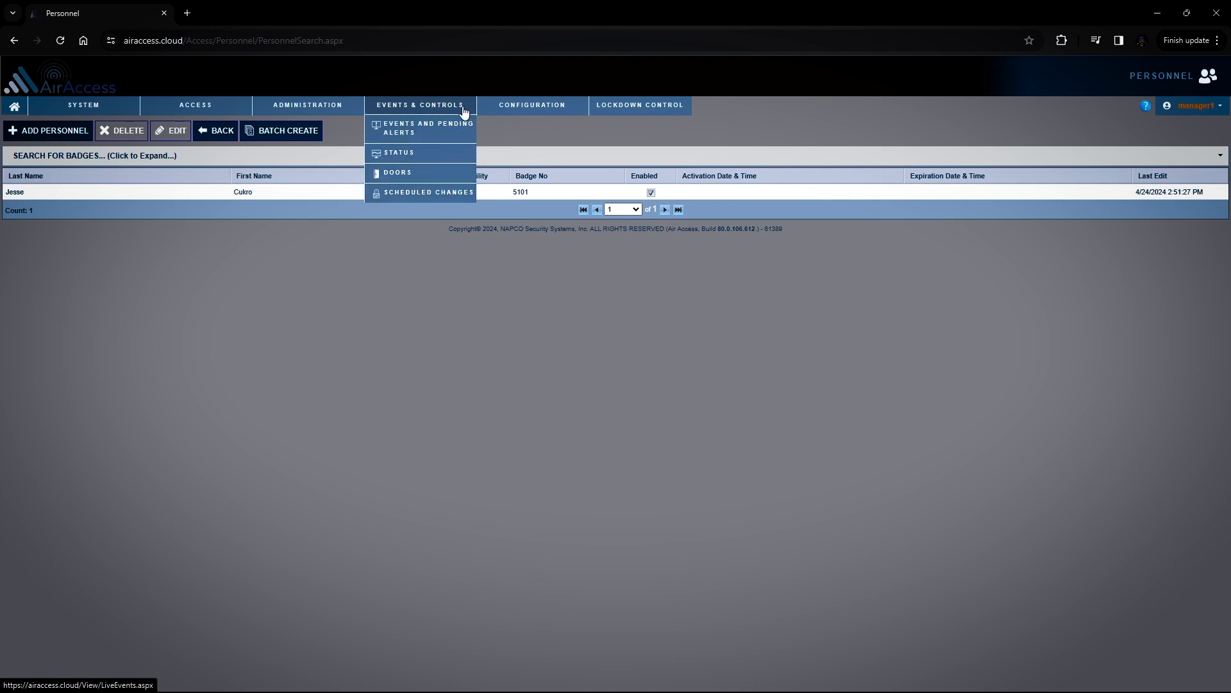
mouse_move(509, 106)
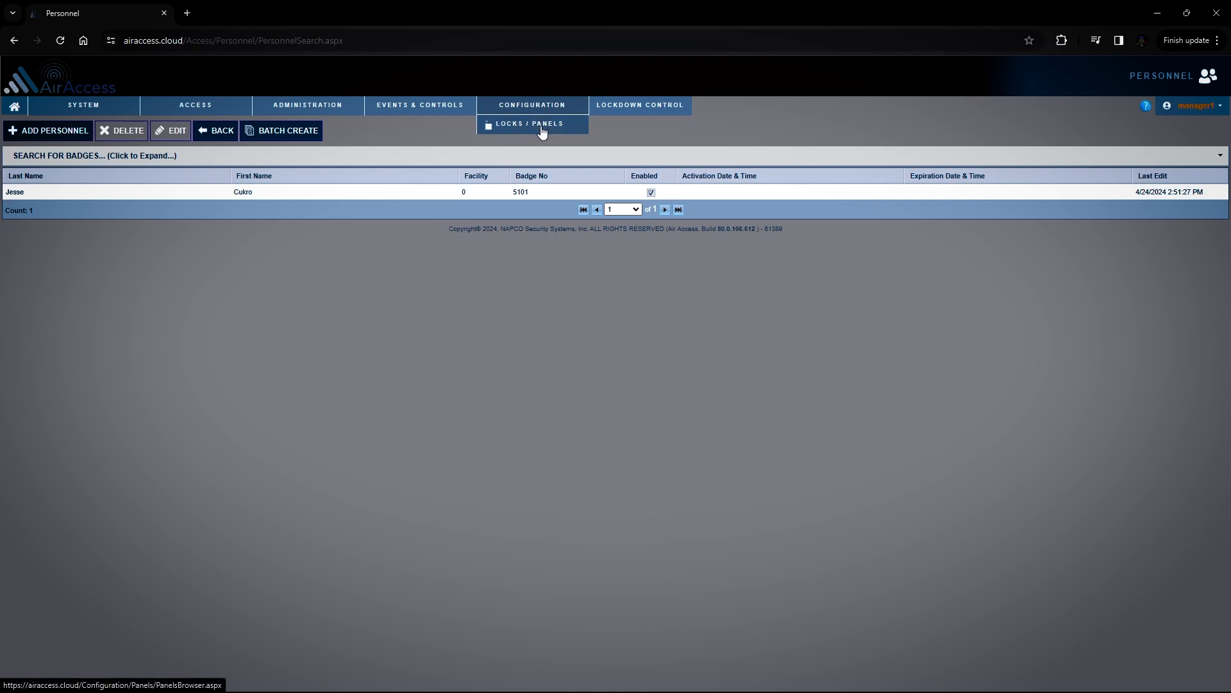
mouse_move(1204, 112)
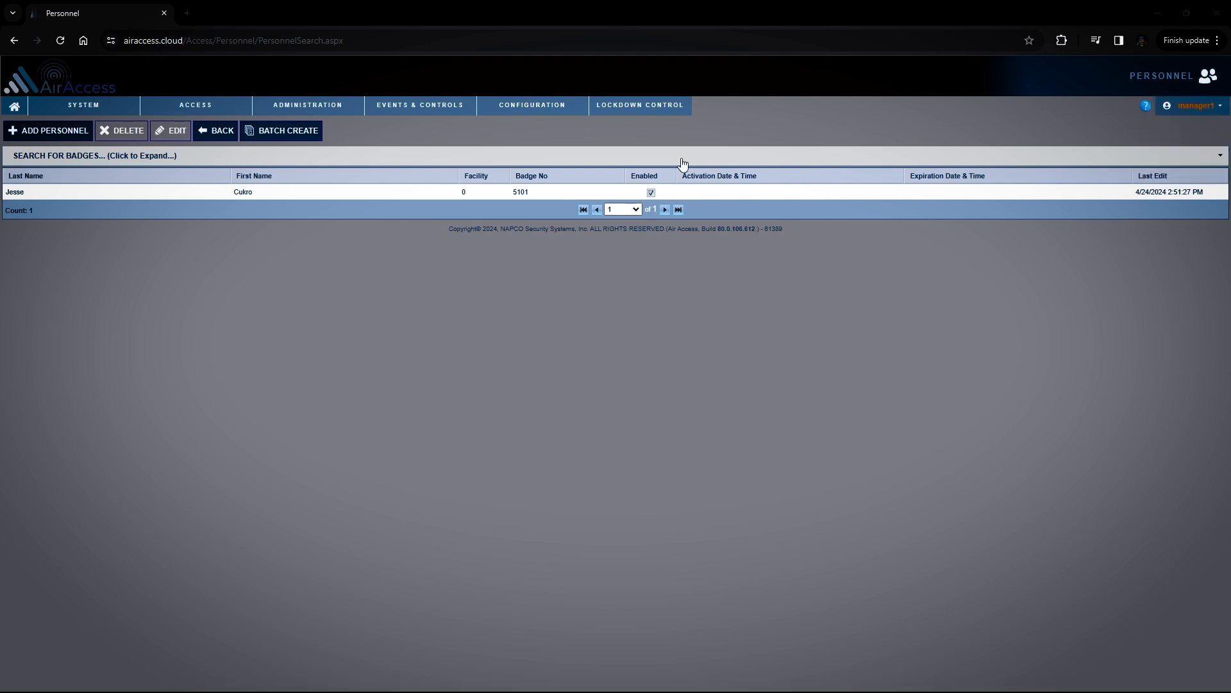
Open the N90 device from Locks / Panels for editing and review its General, Priorities and Maps settings
mouse_move(509, 112)
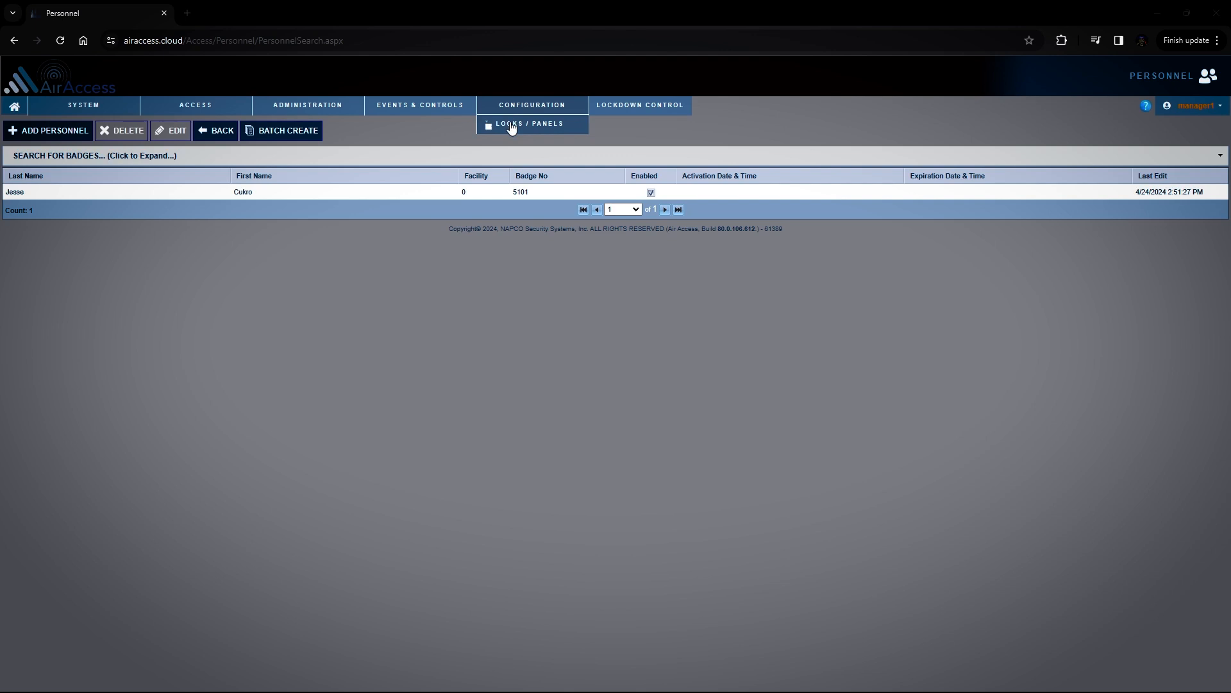
left_click(512, 125)
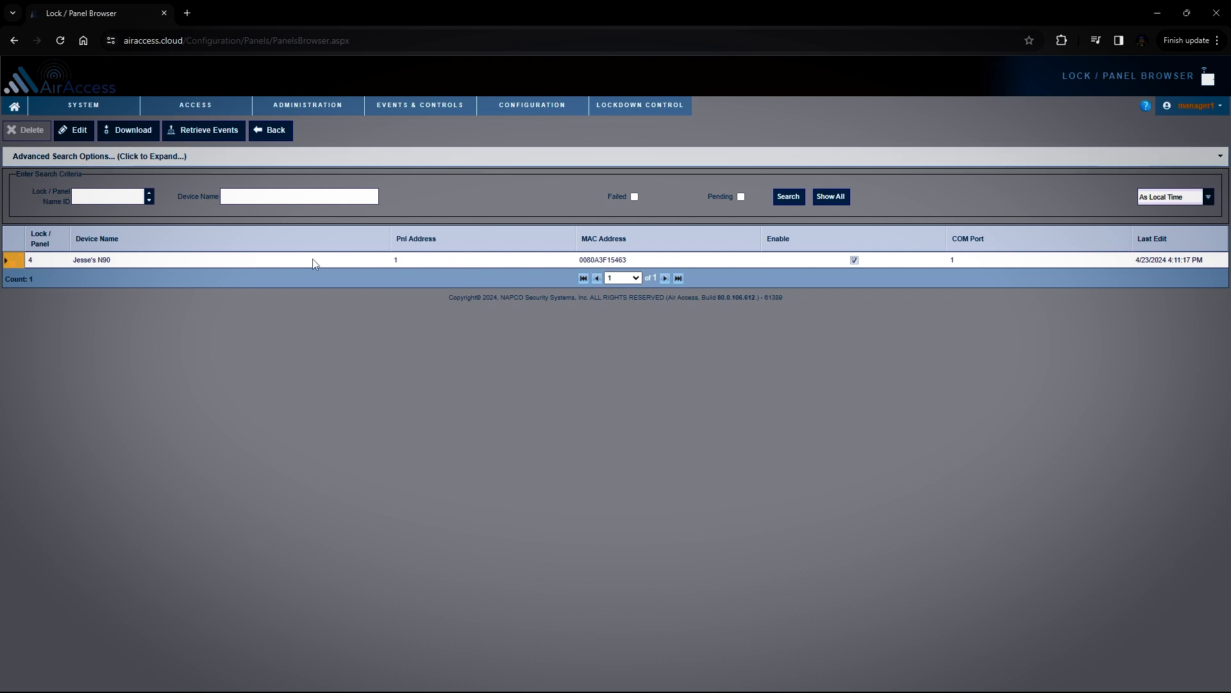
left_click(73, 130)
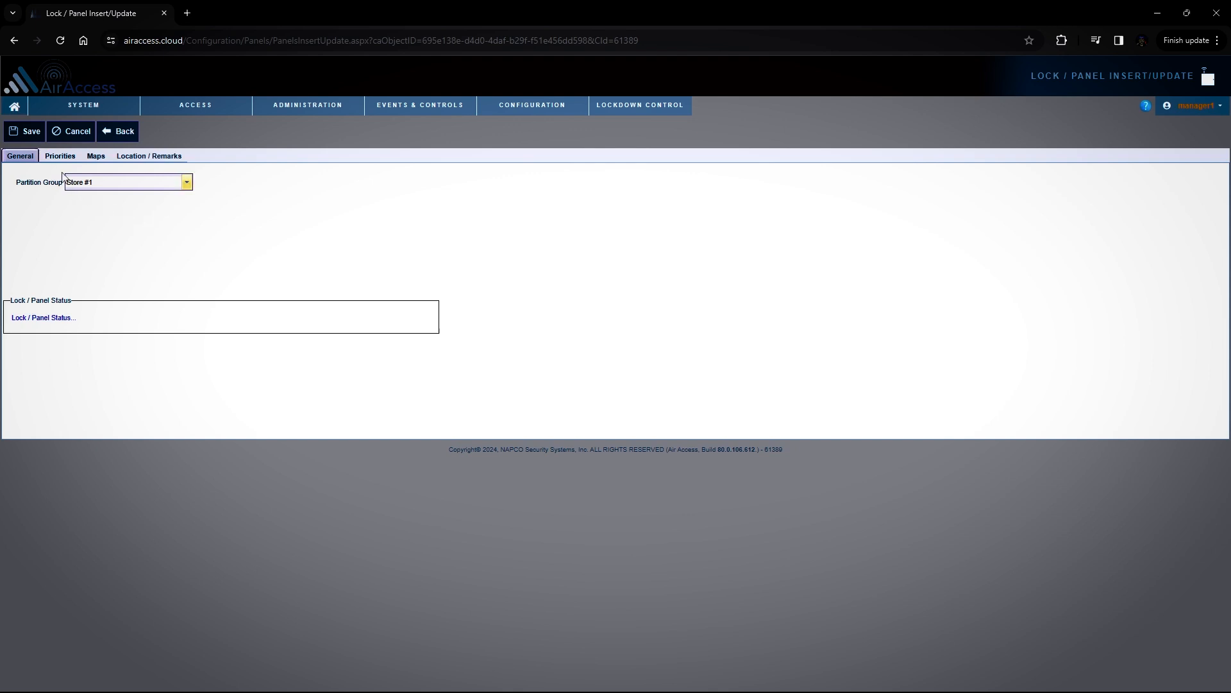
left_click(55, 154)
left_click(90, 156)
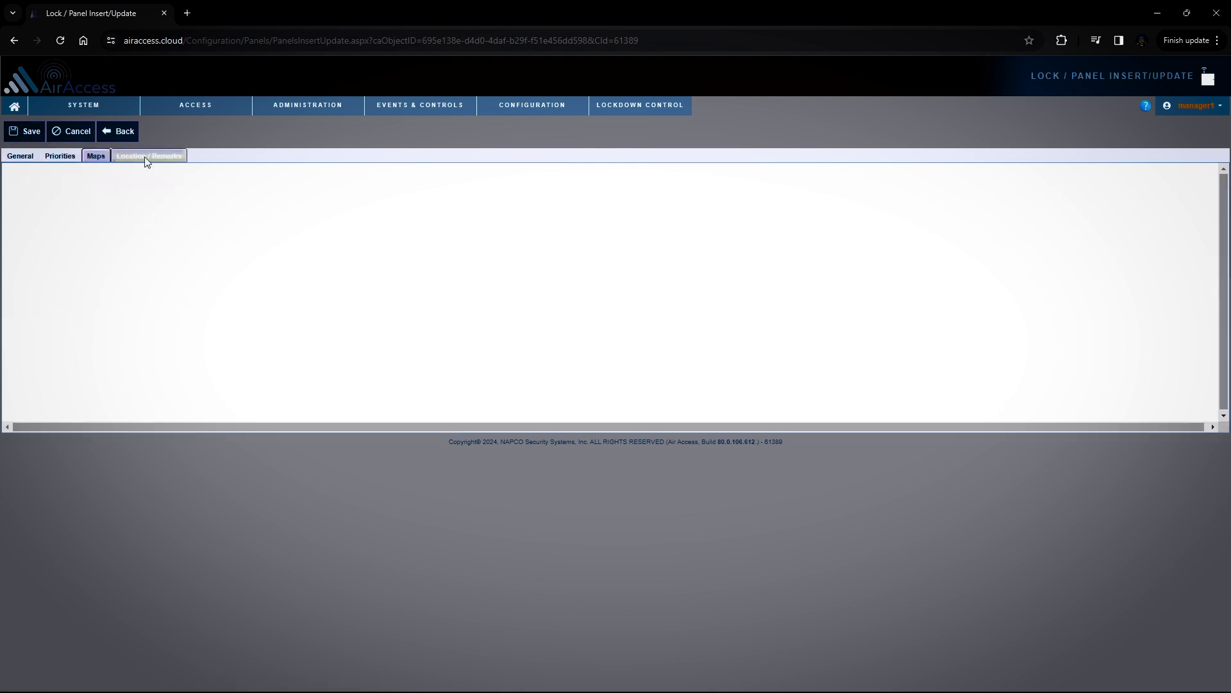
left_click(18, 156)
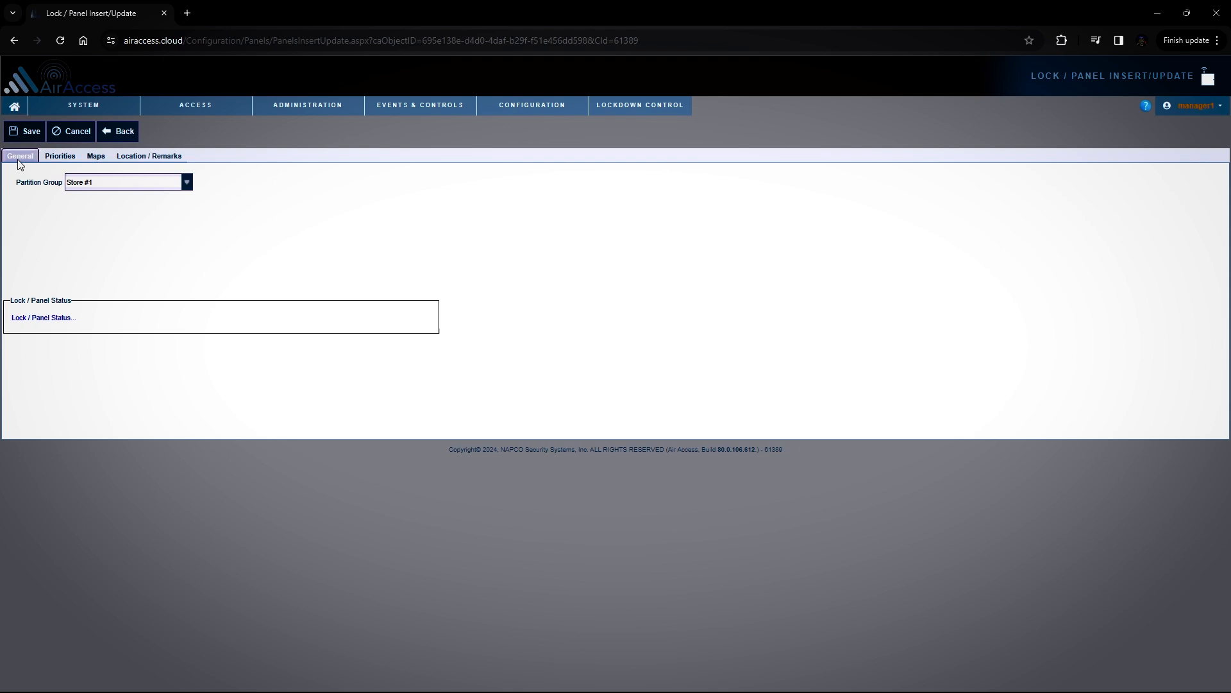
Log out of the Store #1 manager's account and, as the Region #1 manager, examine the Locks / Panels list and the Administration and System options
left_click(1198, 106)
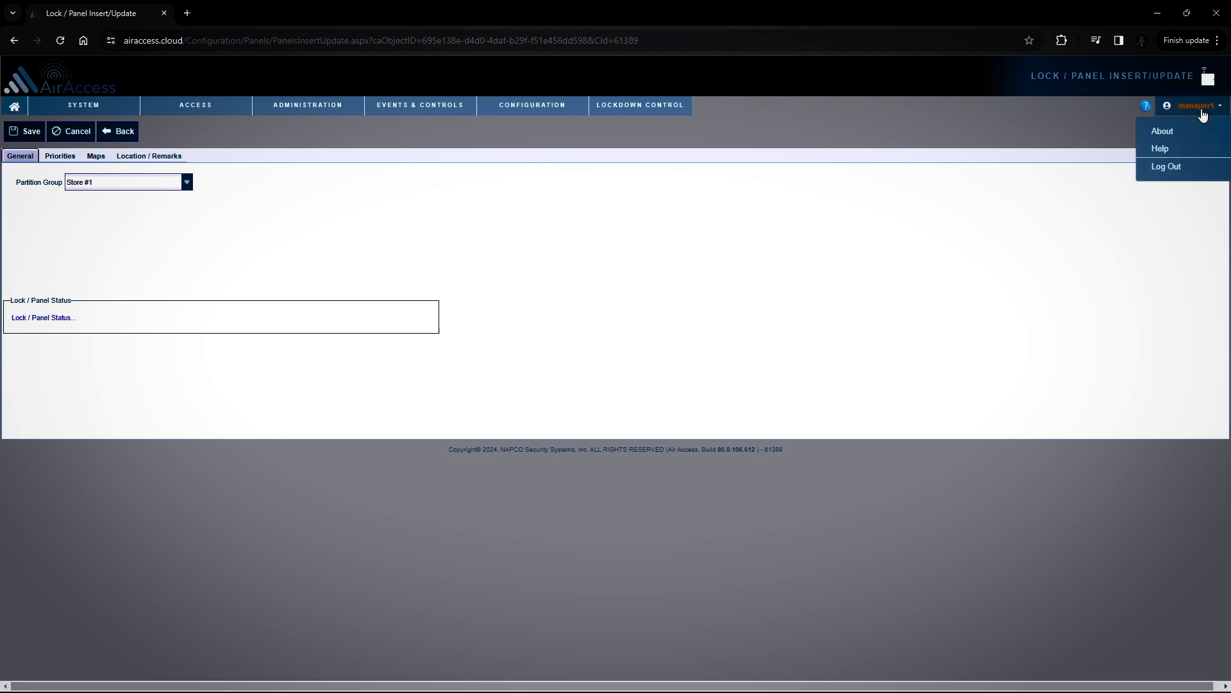
left_click(1174, 166)
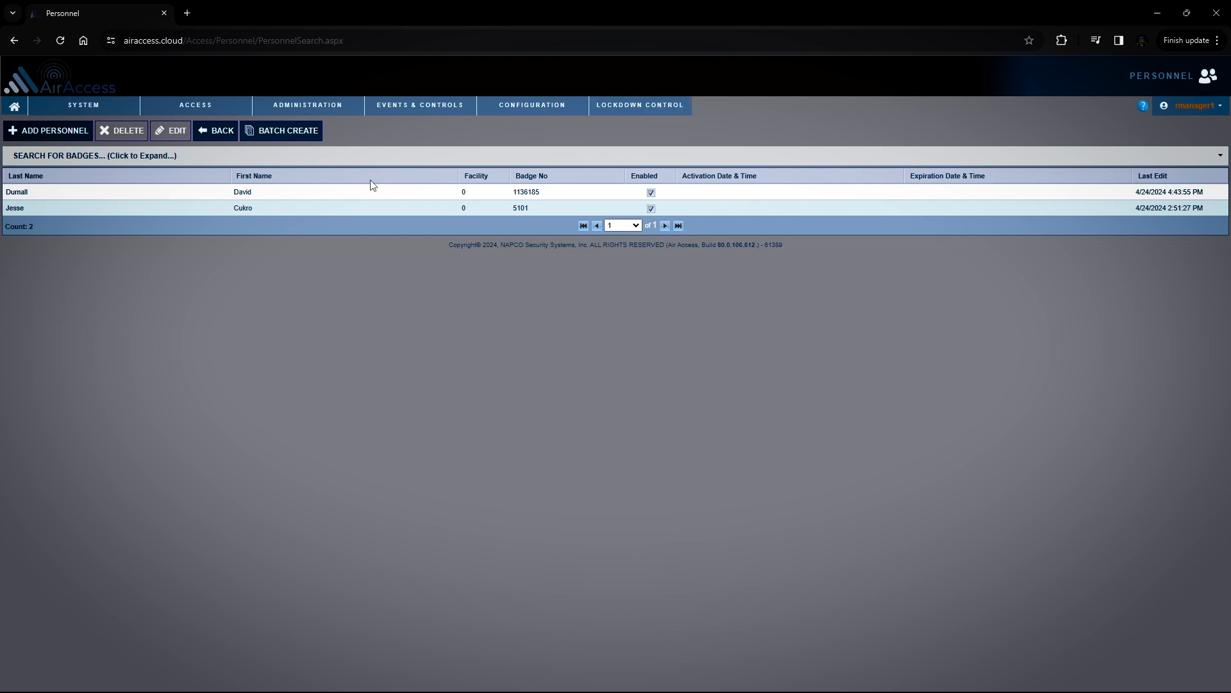
left_click(525, 123)
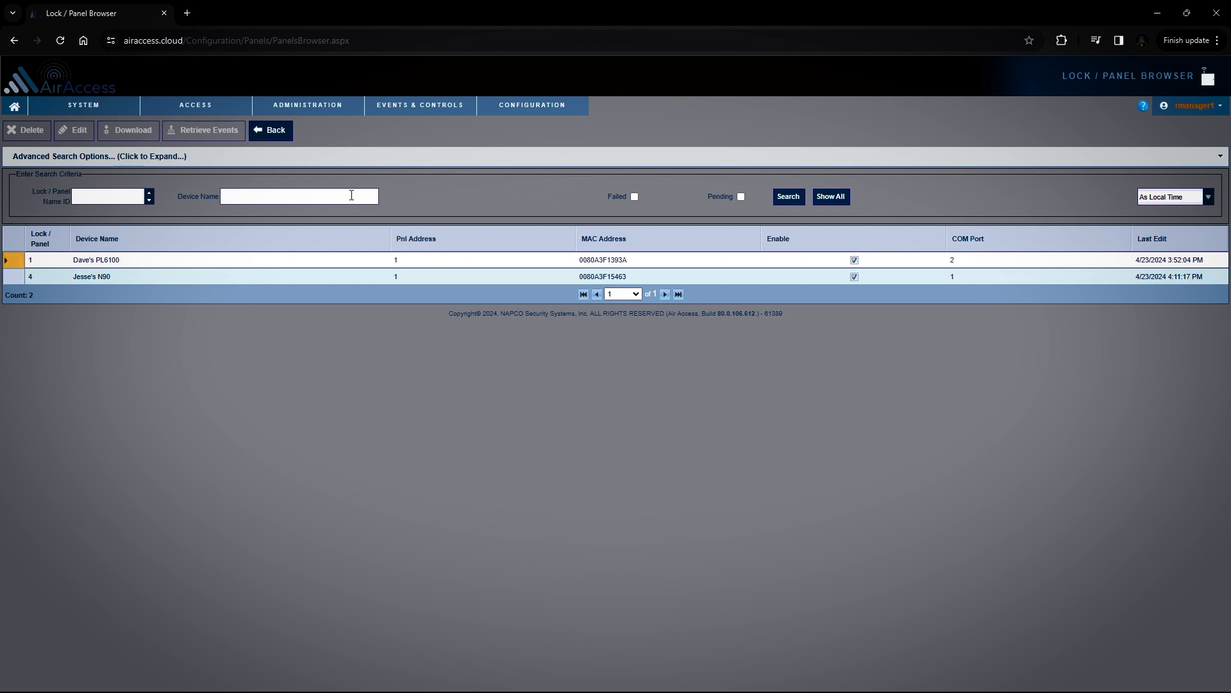
mouse_move(310, 105)
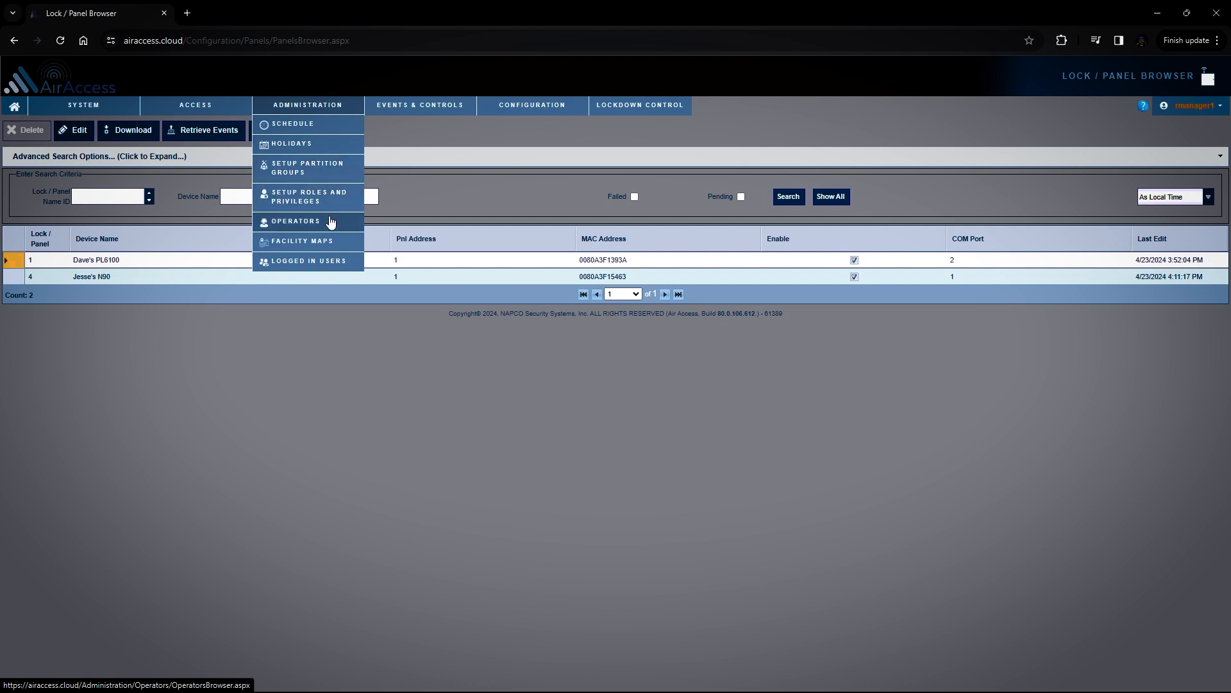
mouse_move(87, 106)
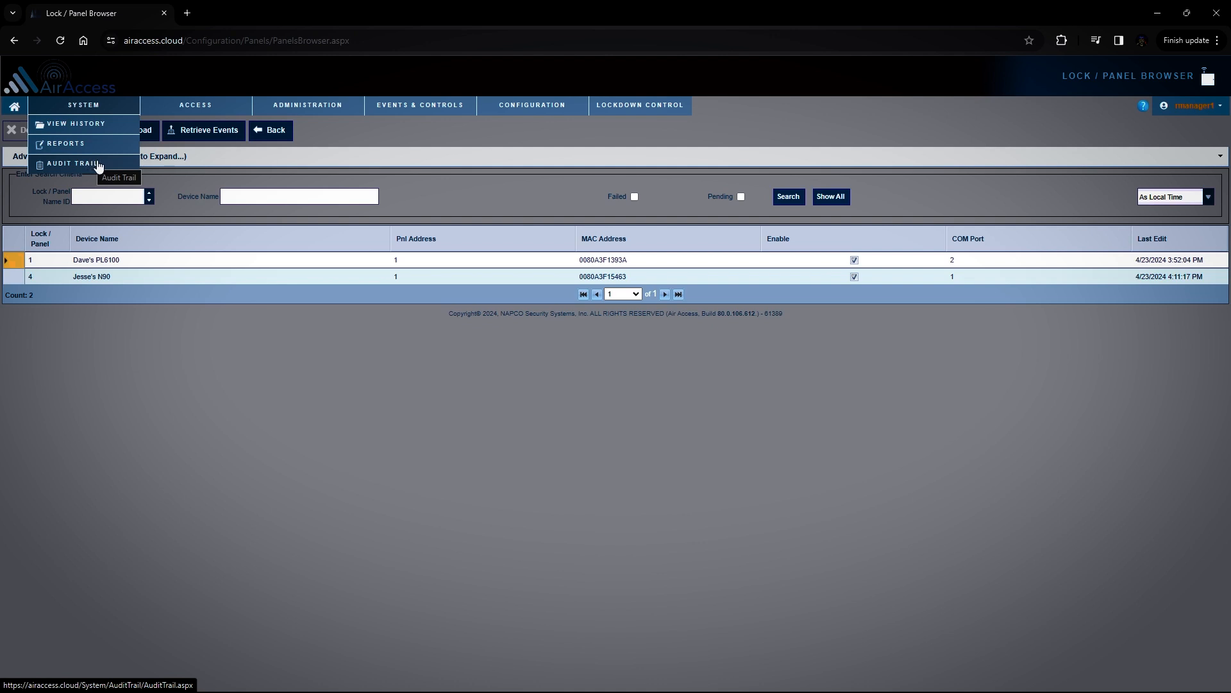
mouse_move(401, 109)
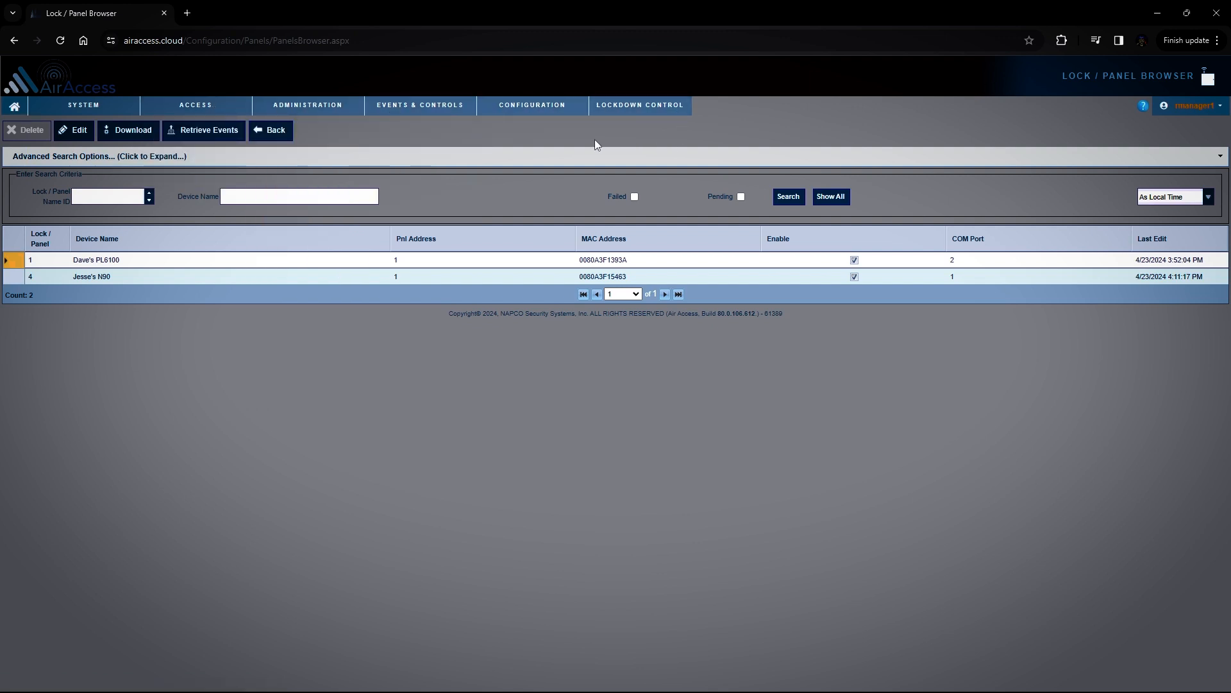